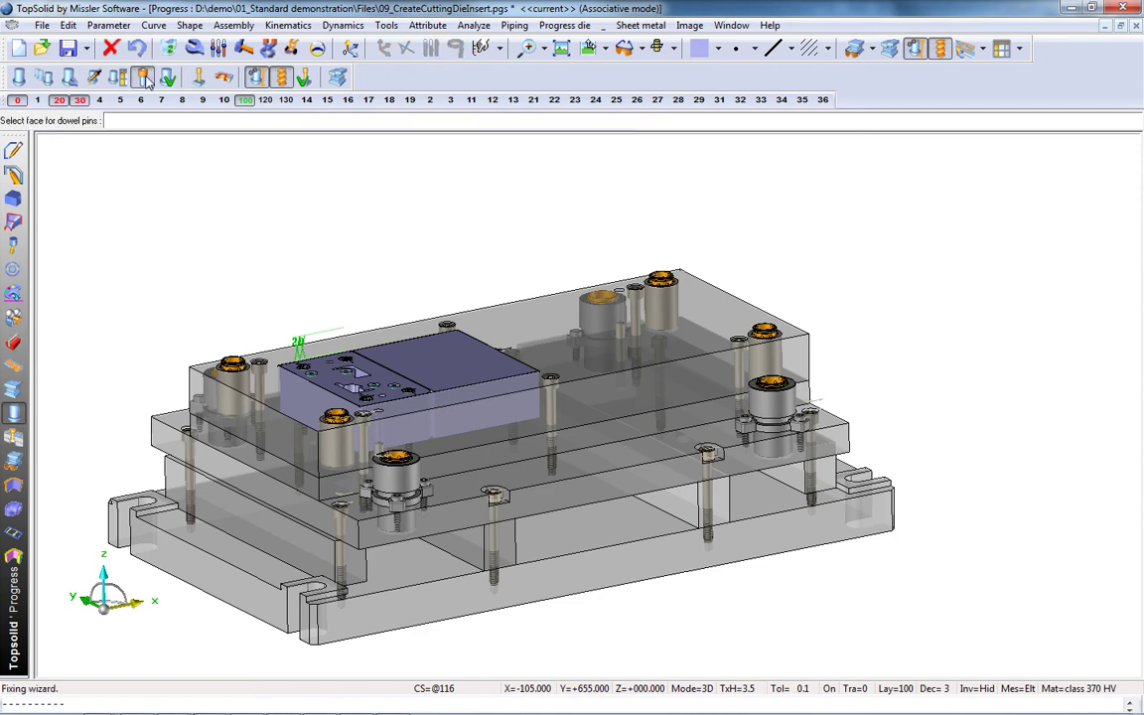
# Step: Pick the plate face for dowel pins and the insert's top face for screws, then validate
pyautogui.scroll(2, 184, 252)
pyautogui.scroll(1, 193, 258)
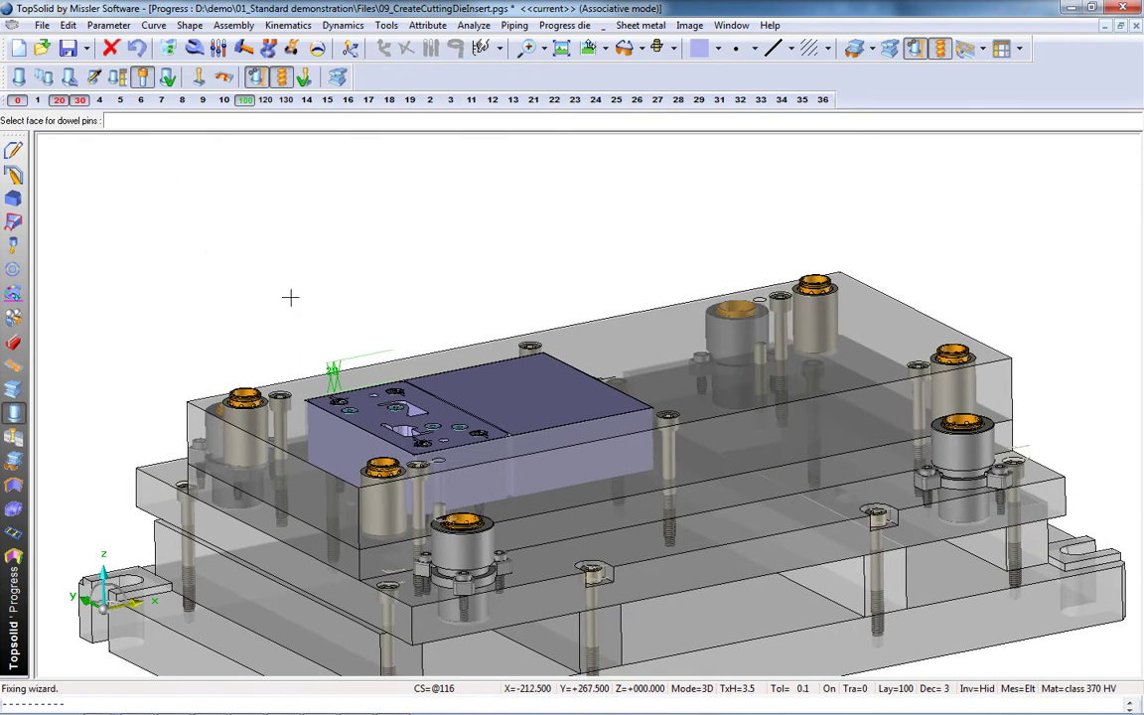
pyautogui.click(571, 493)
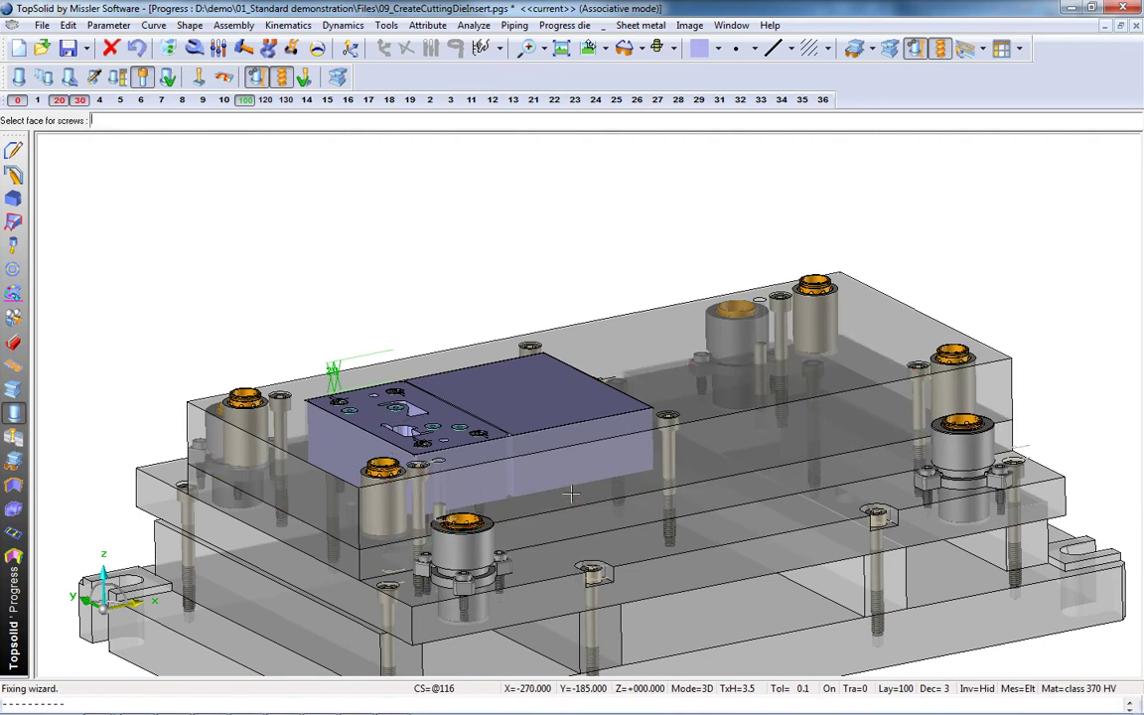
pyautogui.click(553, 415)
pyautogui.click(109, 109)
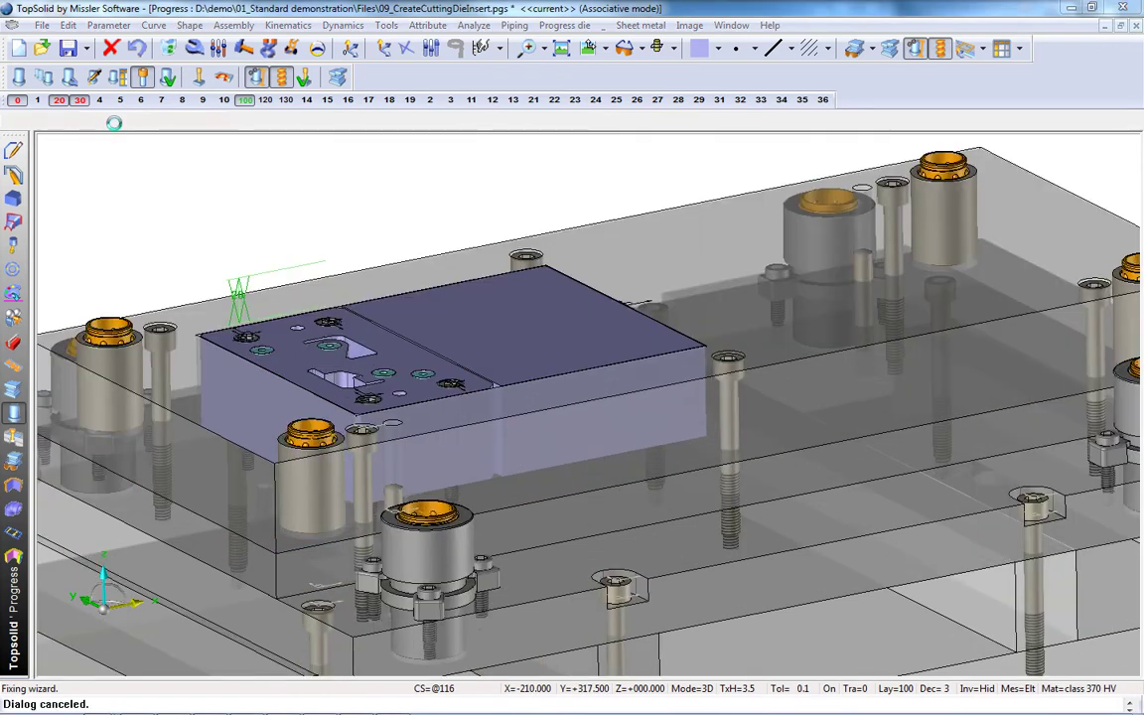
# Step: Choose the PGS_STRACK socket head cap screw (10.9) for the screws
pyautogui.click(456, 83)
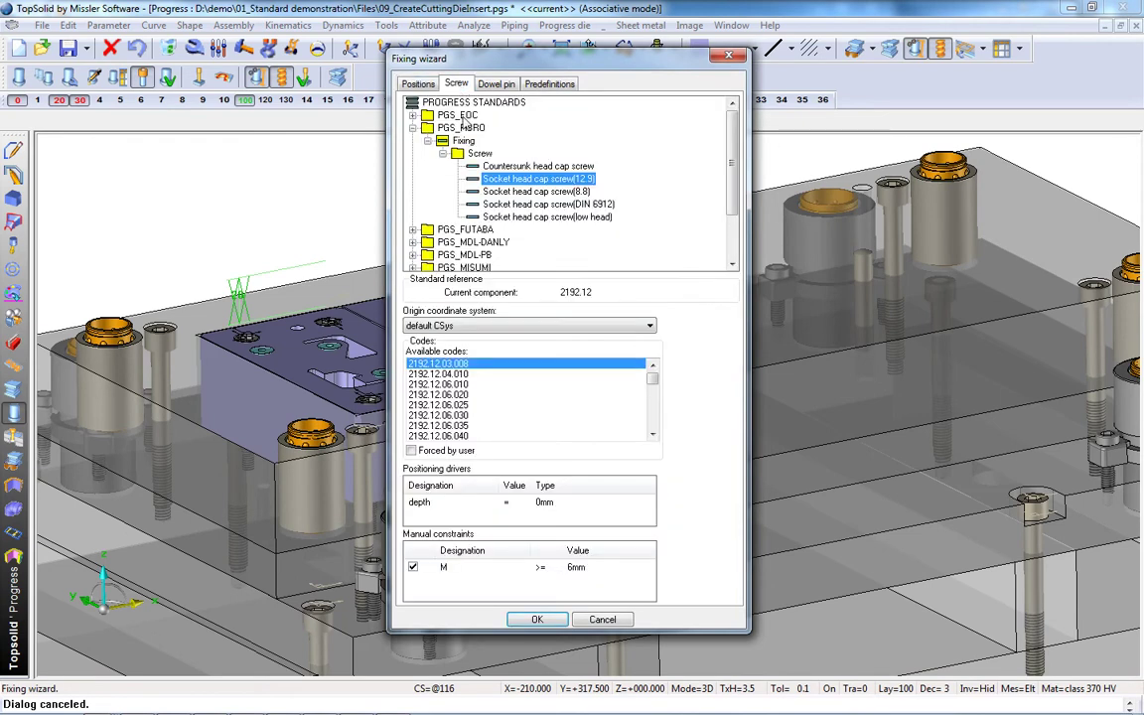
pyautogui.click(413, 129)
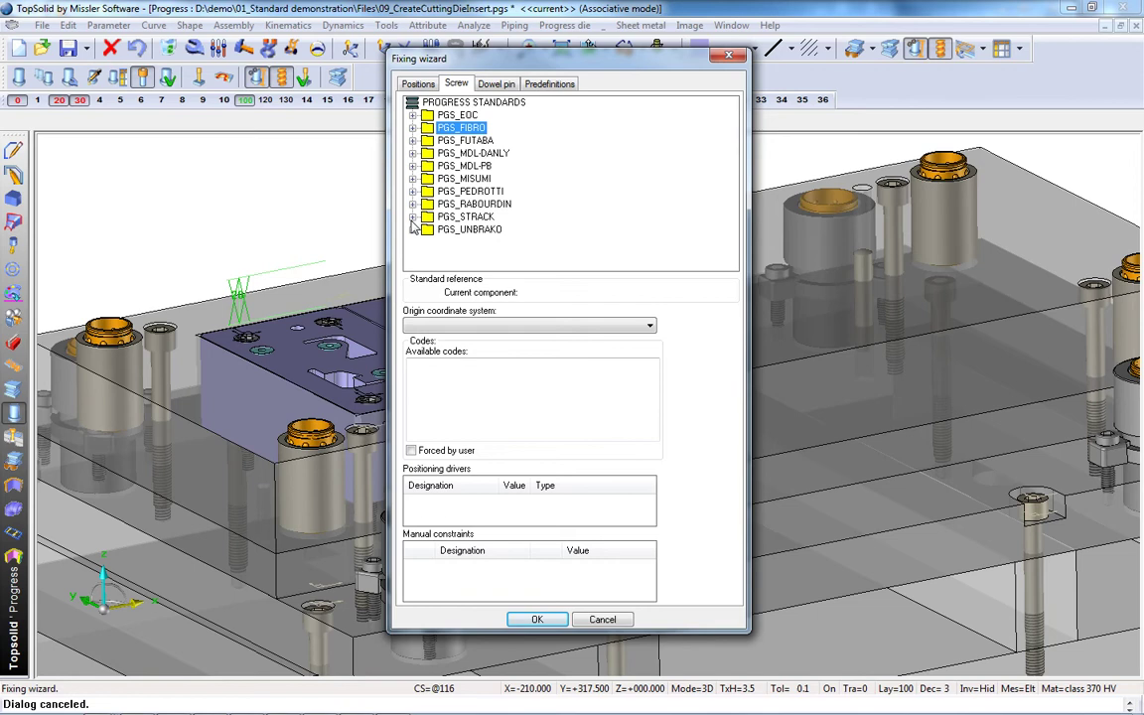
pyautogui.click(413, 216)
pyautogui.click(427, 229)
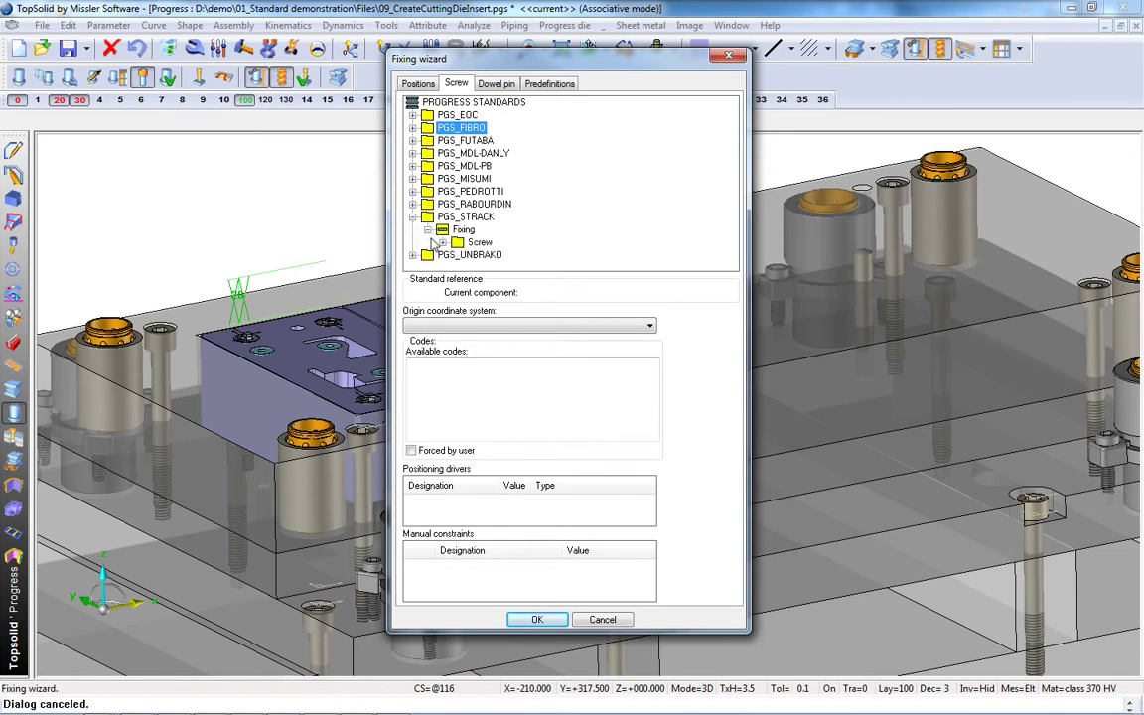
pyautogui.click(443, 242)
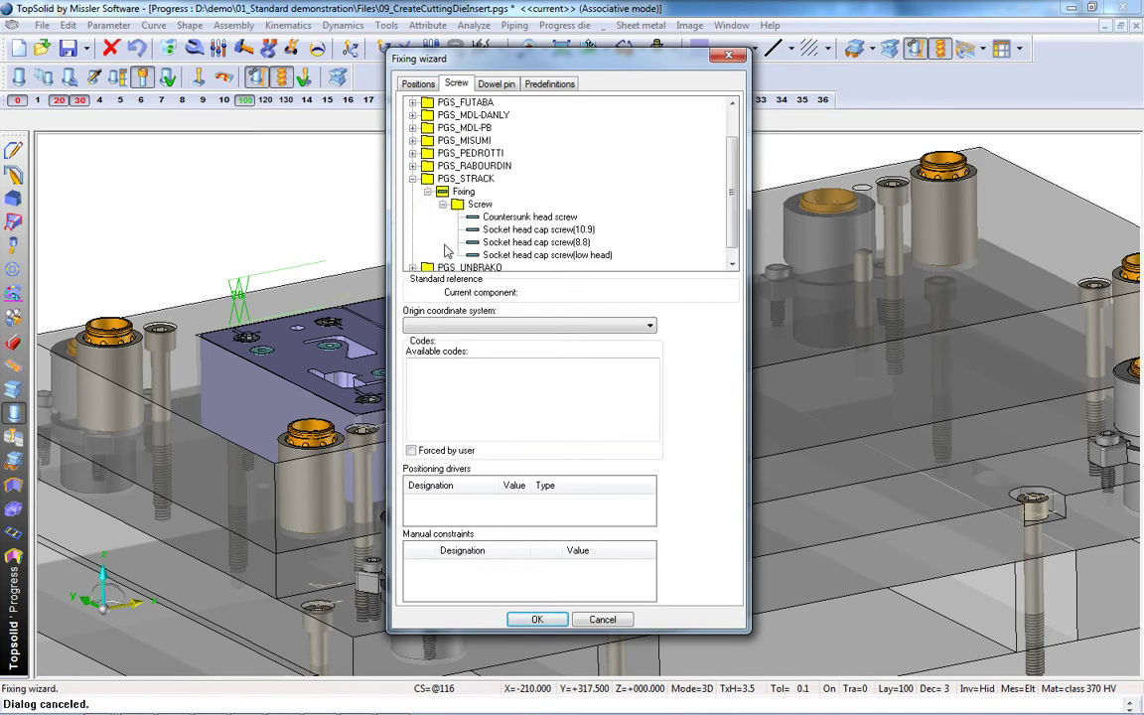
pyautogui.click(548, 230)
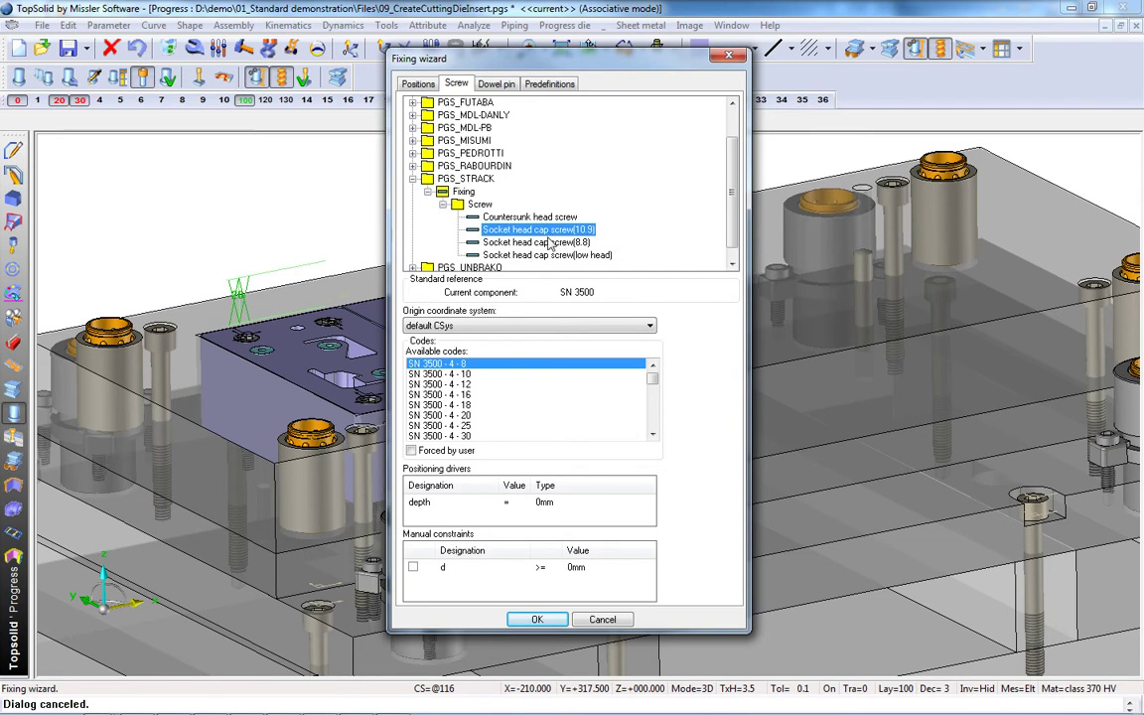
pyautogui.click(549, 243)
pyautogui.click(545, 230)
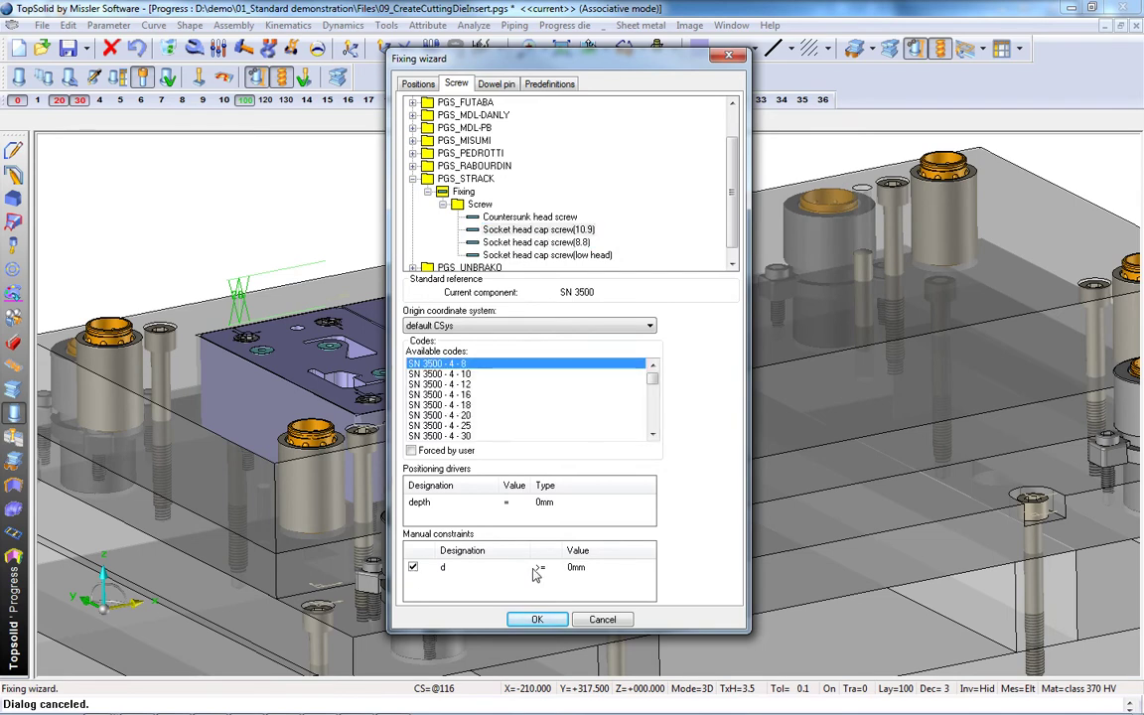
# Step: Constrain the screw diameter d to at least 6 mm
pyautogui.click(413, 568)
pyautogui.write('6')
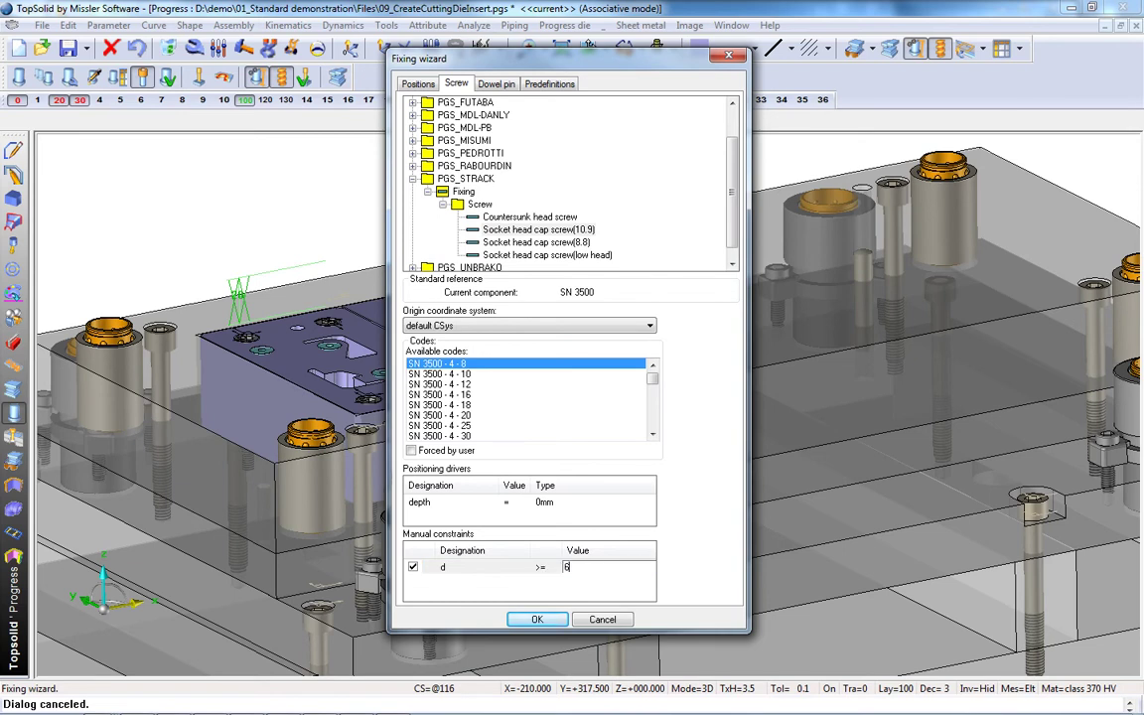
pyautogui.click(473, 571)
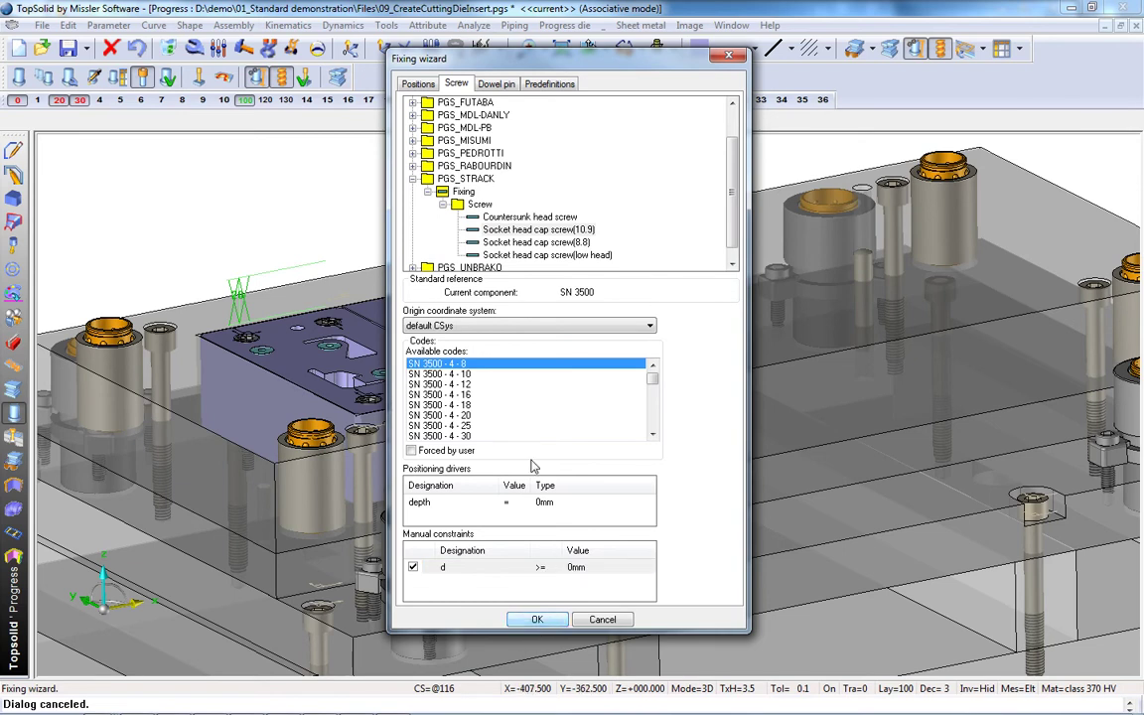
pyautogui.click(583, 568)
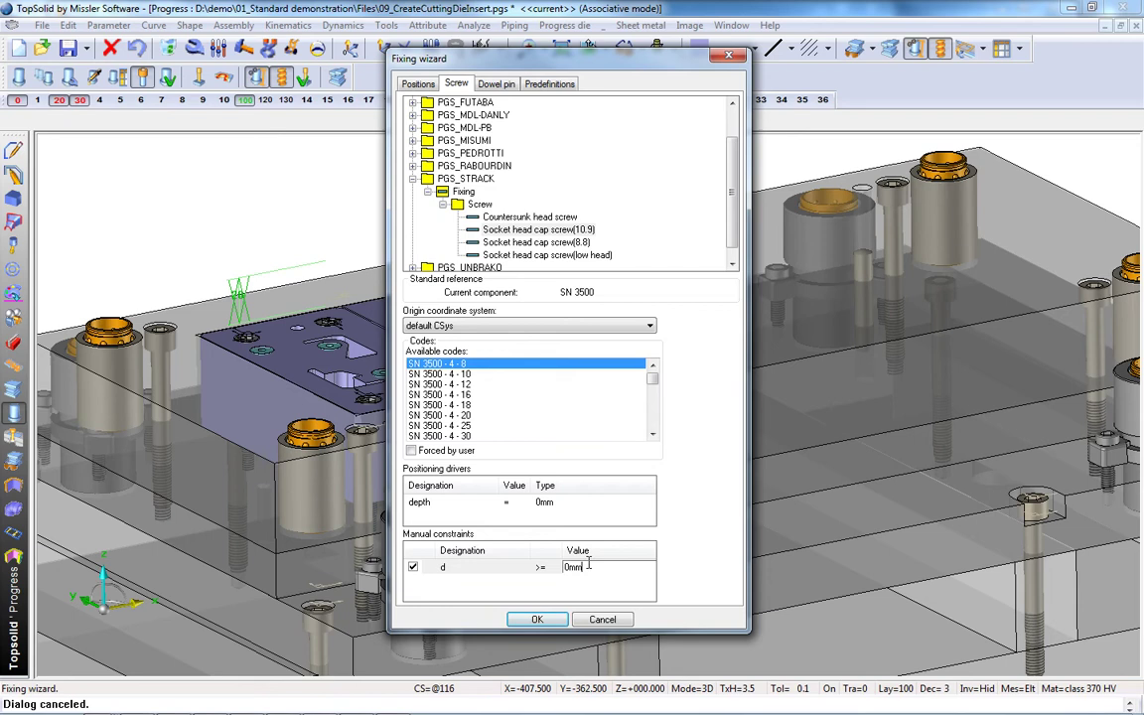
pyautogui.moveTo(588, 564); pyautogui.dragTo(562, 565)
pyautogui.write('6')
pyautogui.press('Return')
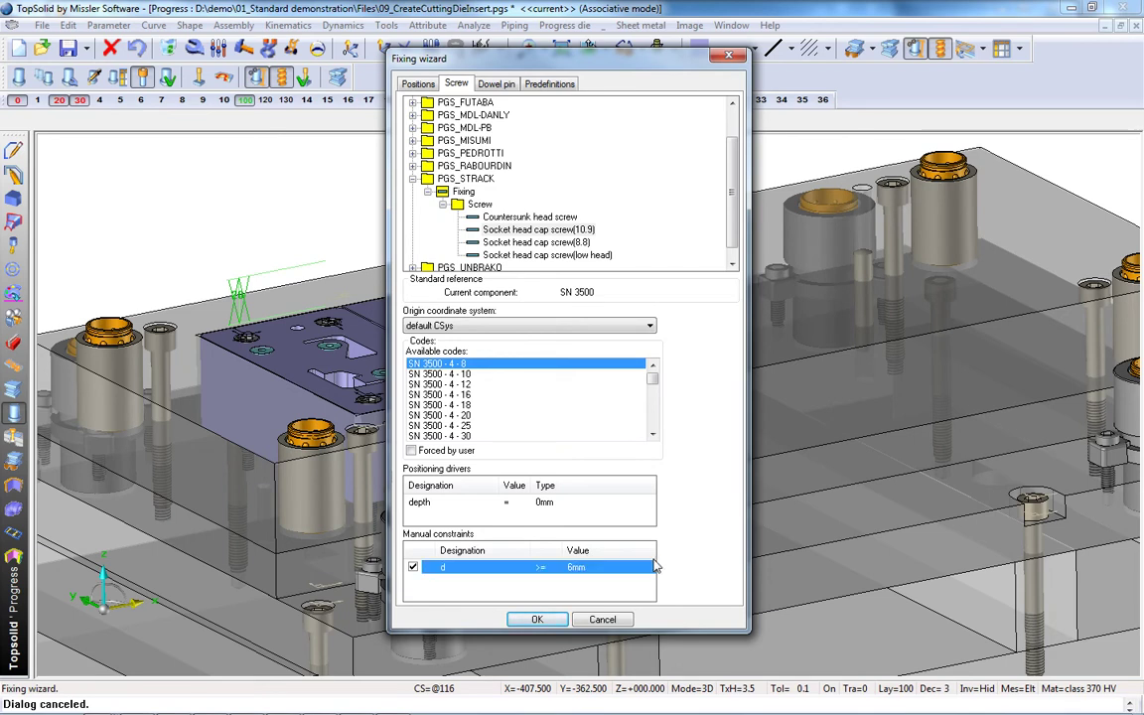
pyautogui.click(513, 87)
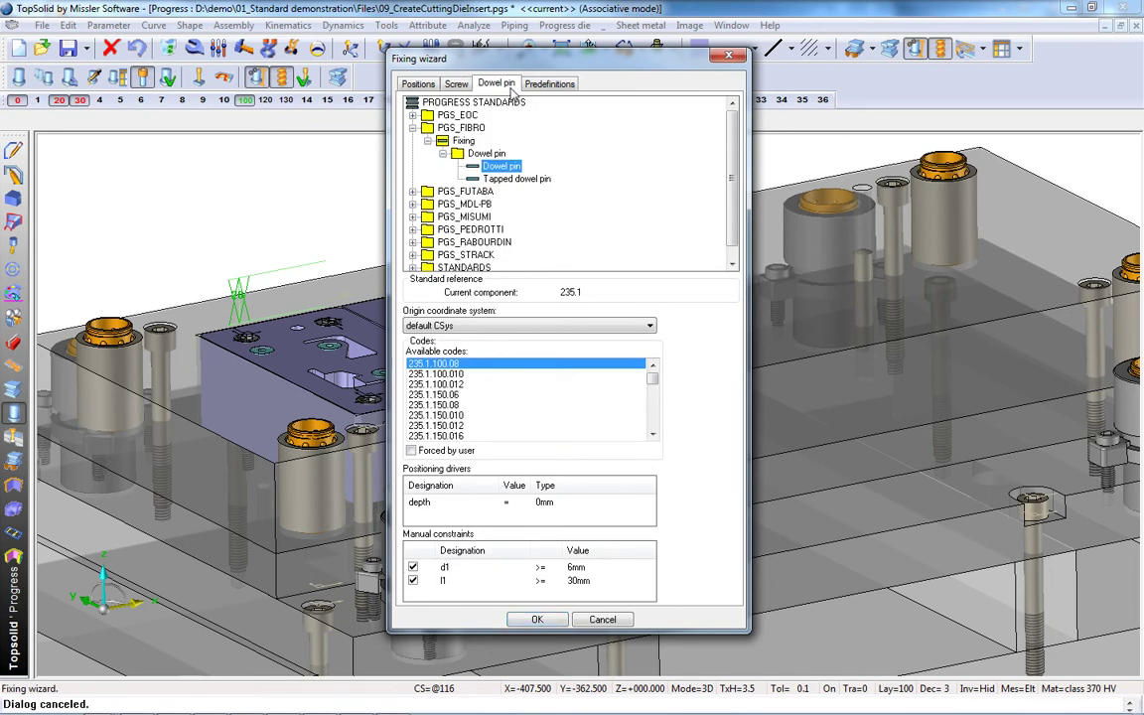
# Step: Choose STRACK SN 1973 dowel pins with d ≥ 6 mm and L1 ≥ 30 mm
pyautogui.click(421, 255)
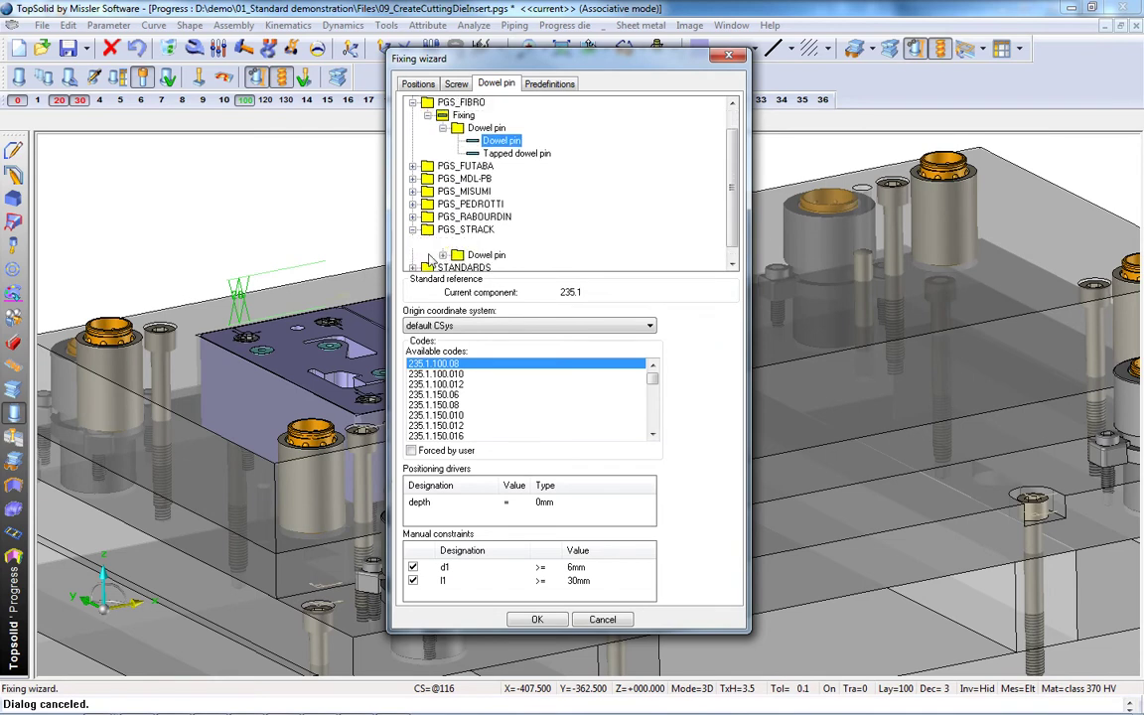
pyautogui.click(442, 256)
pyautogui.click(501, 243)
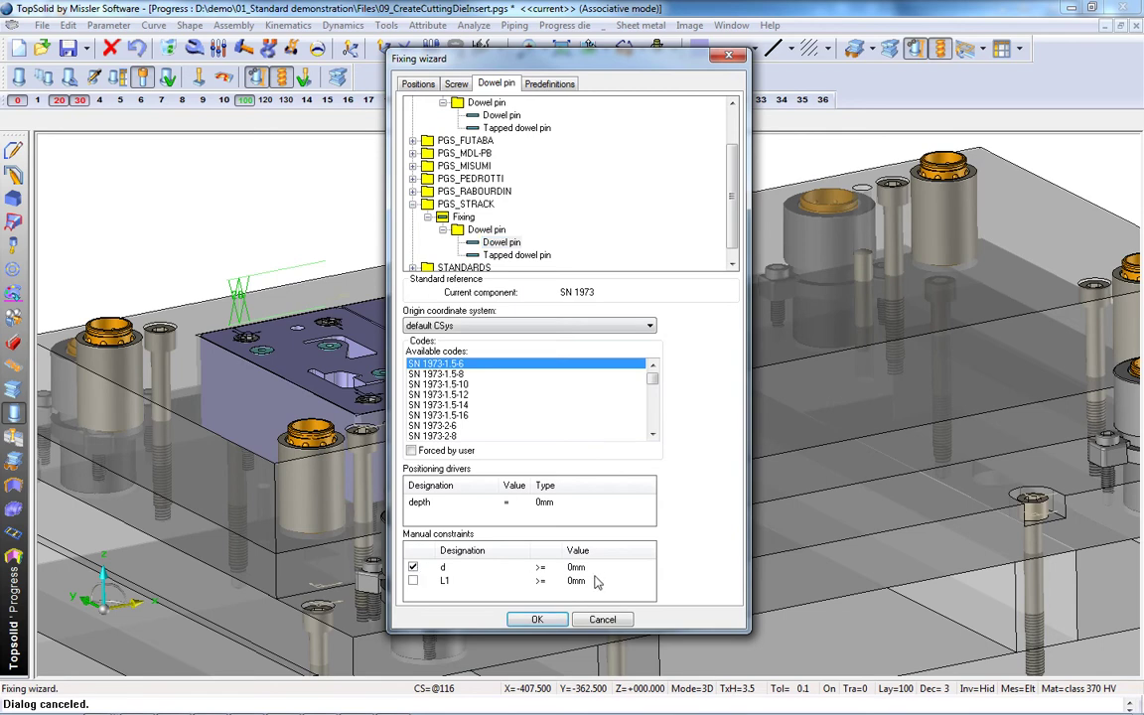
pyautogui.doubleClick(576, 567)
pyautogui.write('6m')
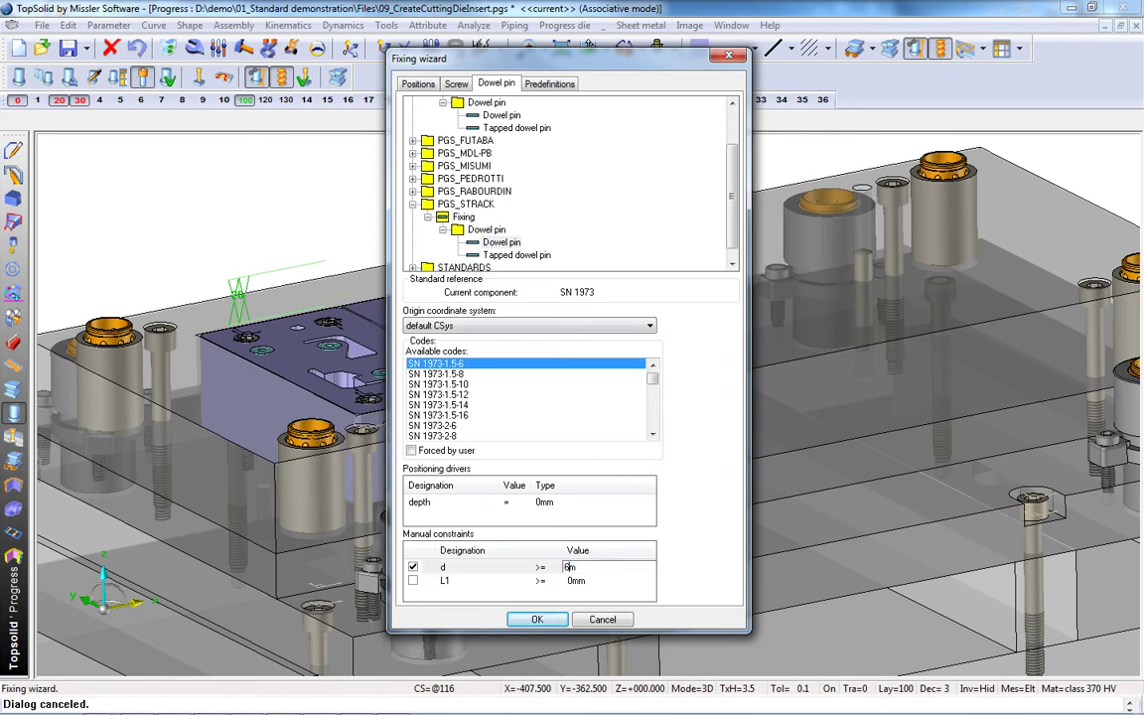
pyautogui.press('Return')
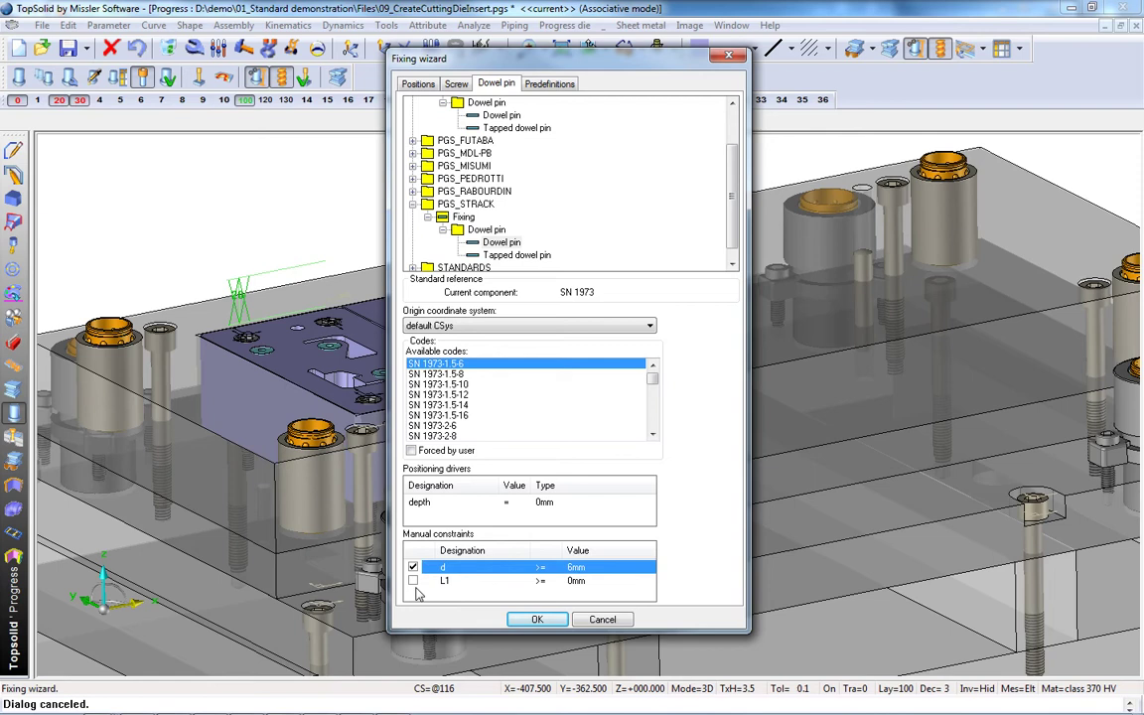
pyautogui.doubleClick(579, 582)
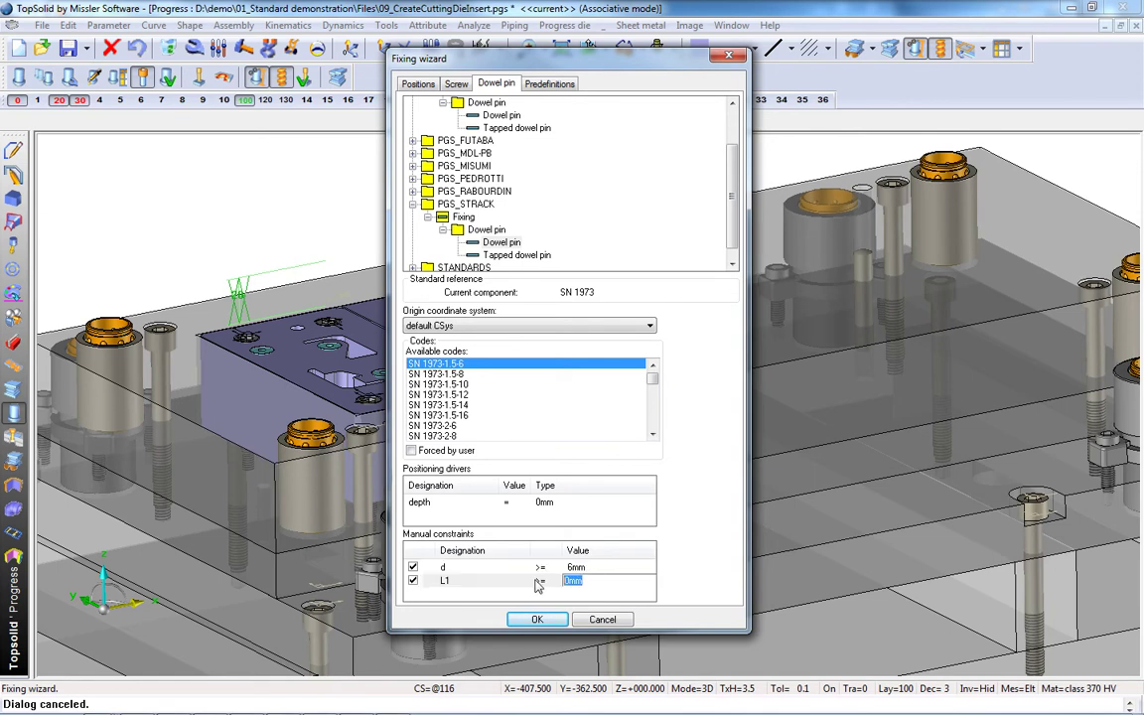
pyautogui.write('30')
pyautogui.press('Return')
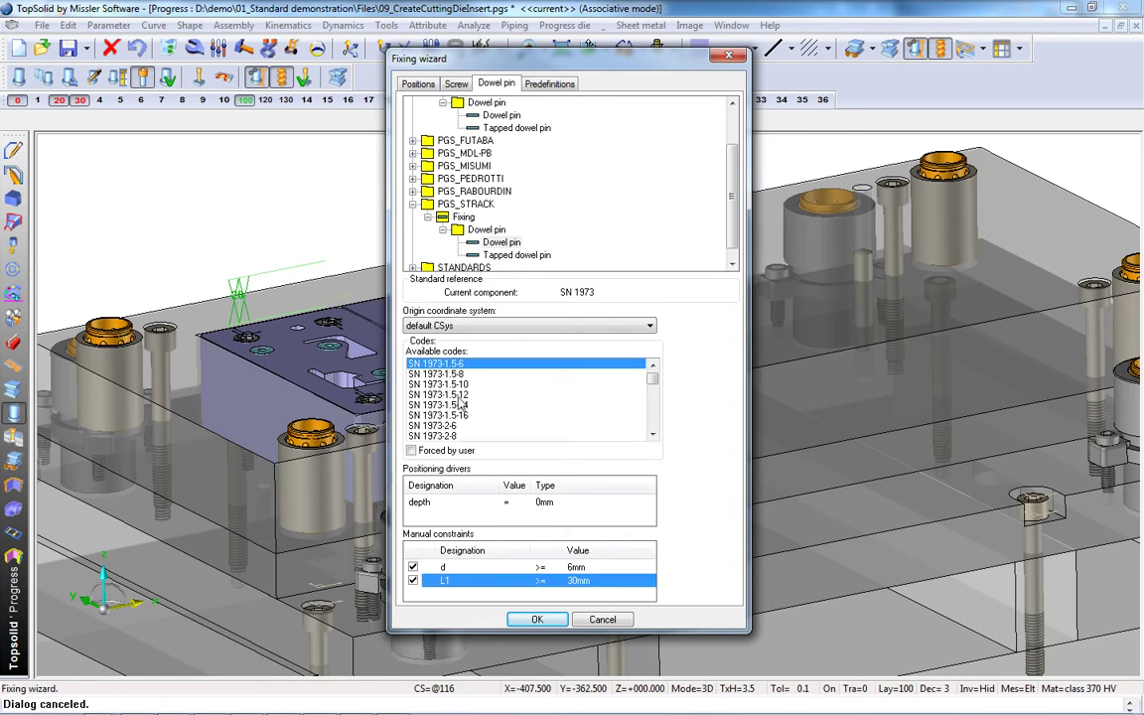
# Step: Review the Predefinitions and Positions tabs, then confirm the fixing wizard
pyautogui.click(552, 85)
pyautogui.click(446, 114)
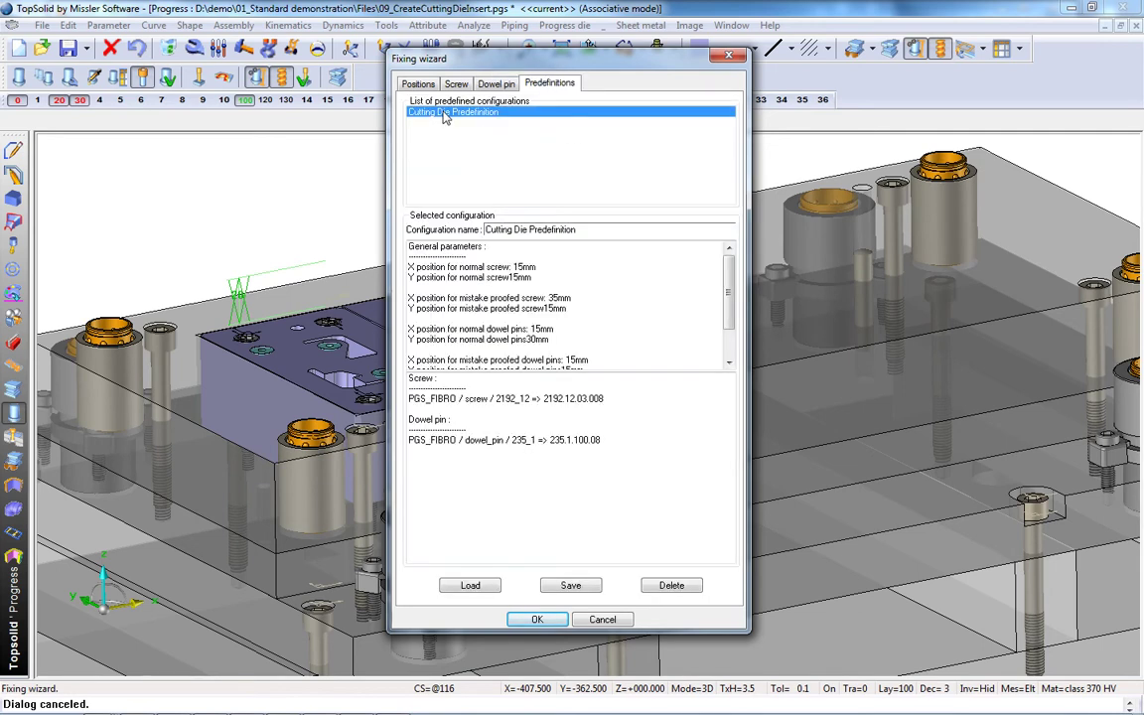
pyautogui.click(501, 86)
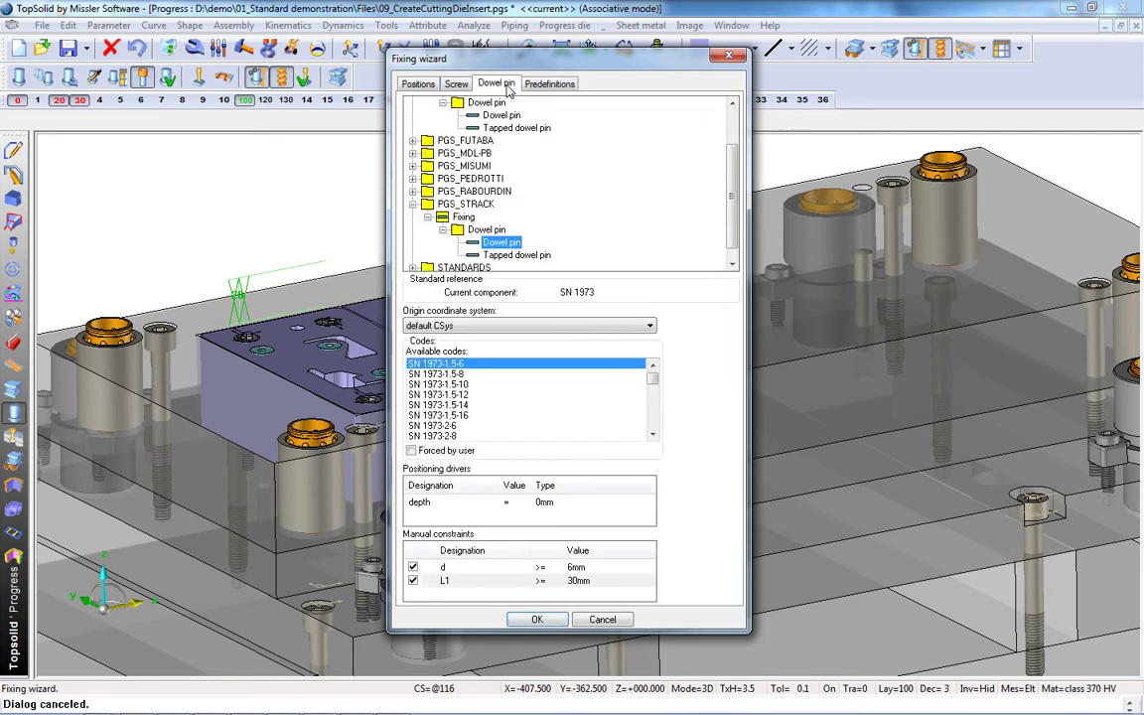
pyautogui.click(429, 86)
pyautogui.click(537, 619)
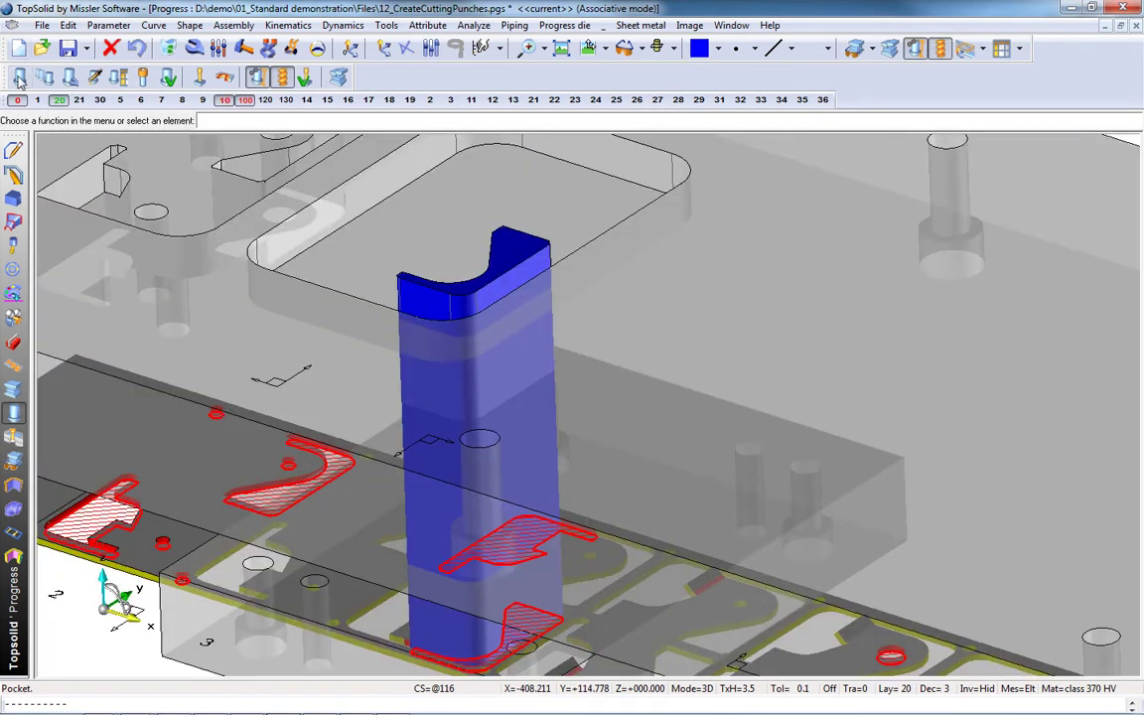
# Step: Choose a FIBRO dowel pin for the punch with d1 ≥ 5 mm and l1 ≥ 20 mm
pyautogui.click(19, 75)
pyautogui.click(711, 226)
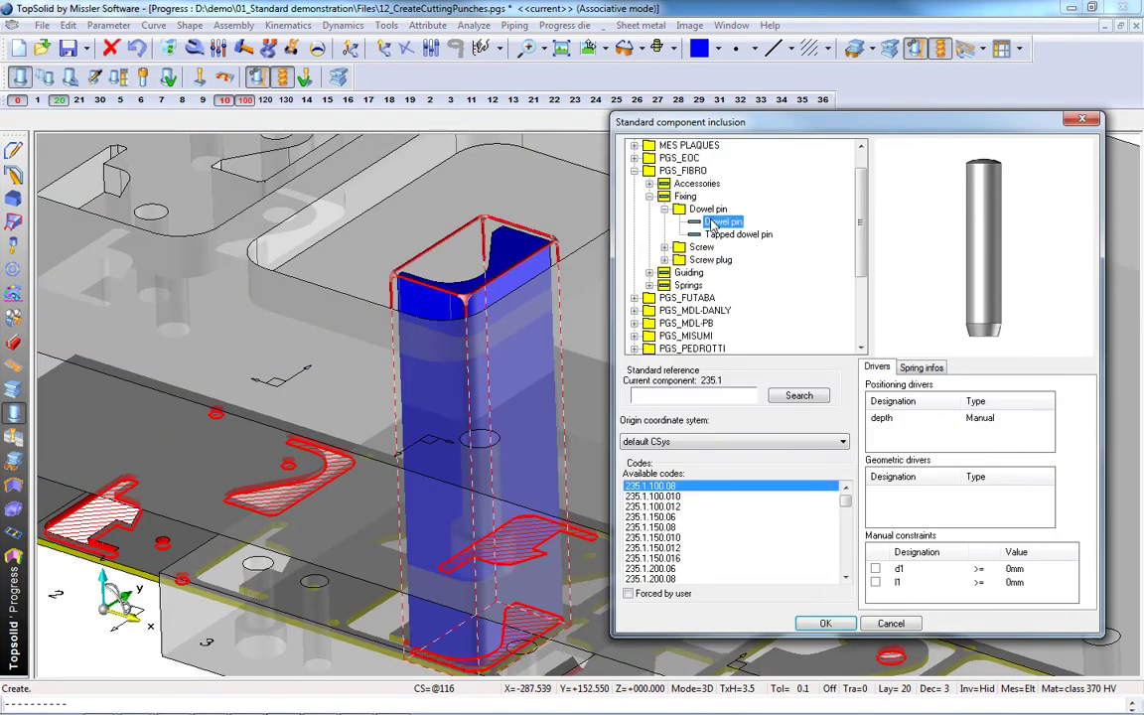
pyautogui.click(893, 570)
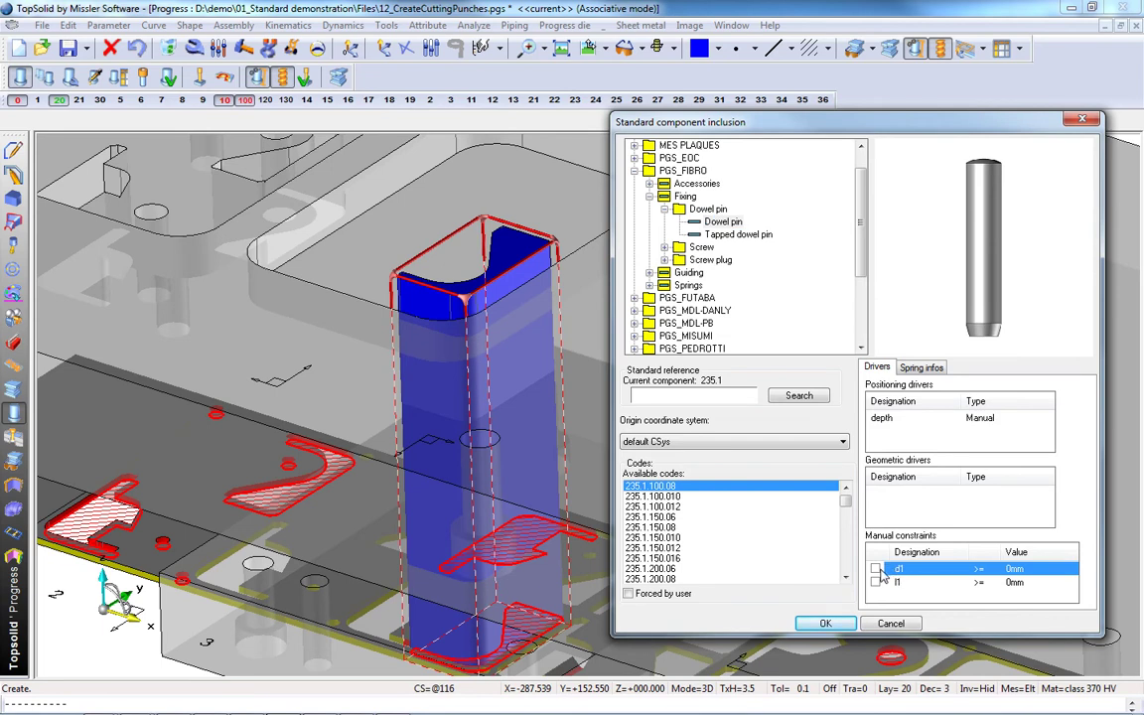
pyautogui.click(1015, 568)
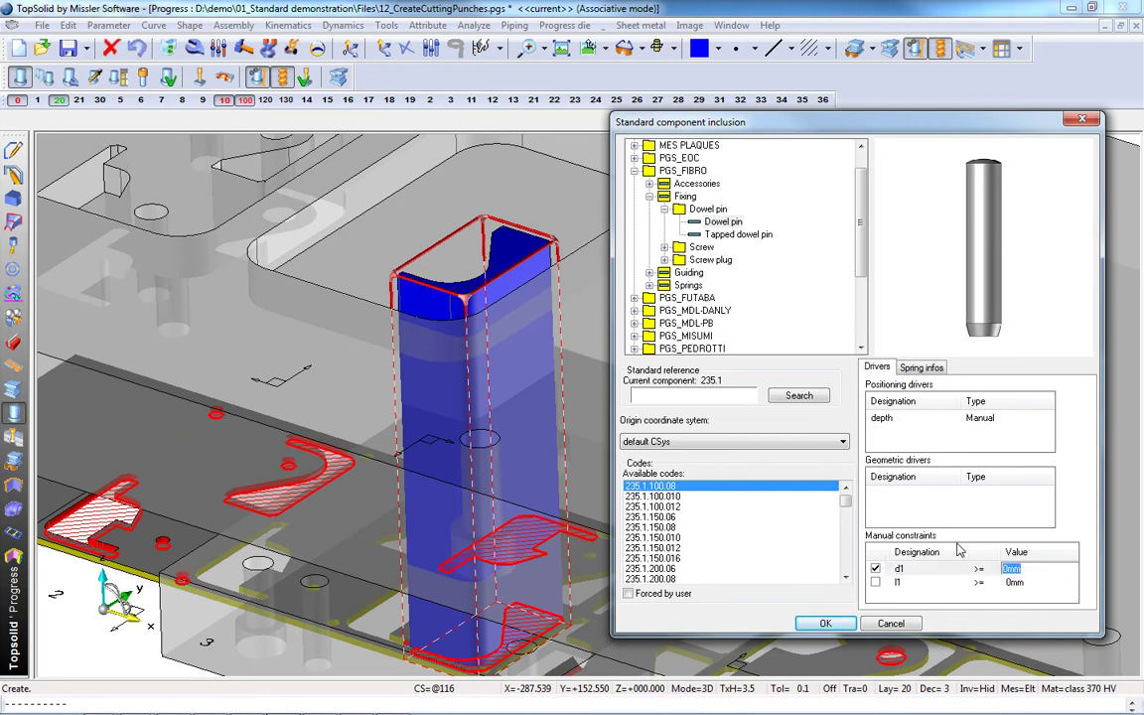
pyautogui.write('5')
pyautogui.press('Return')
pyautogui.click(875, 582)
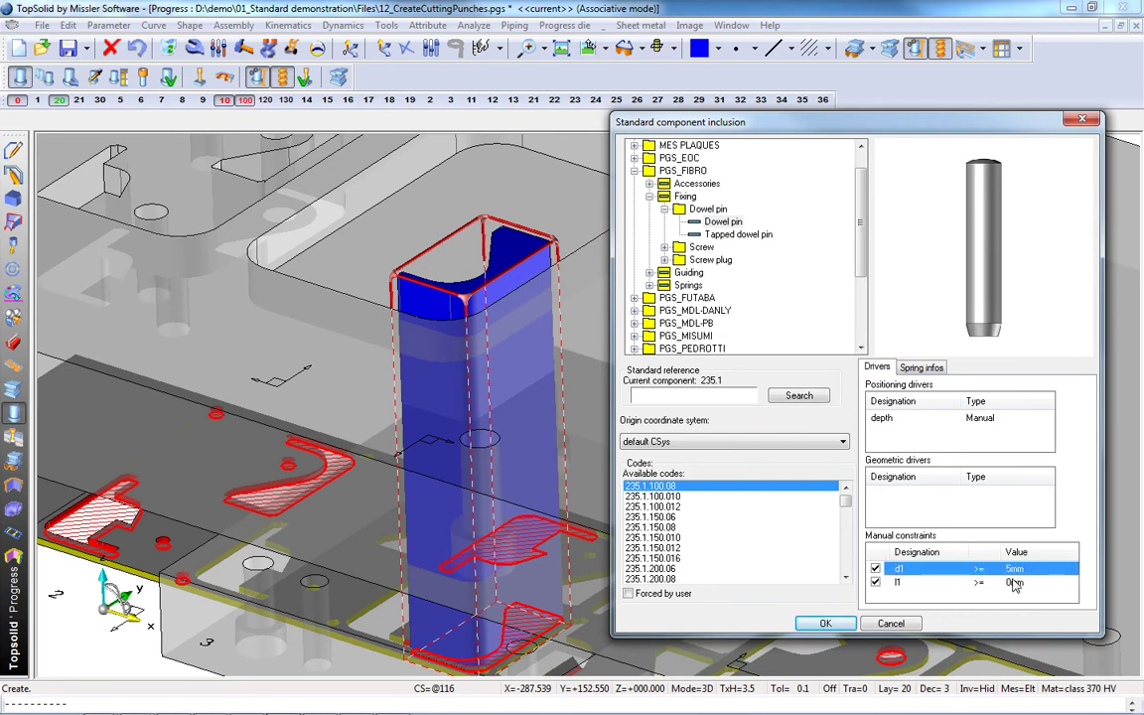
pyautogui.click(1013, 581)
pyautogui.write('20')
pyautogui.press('Return')
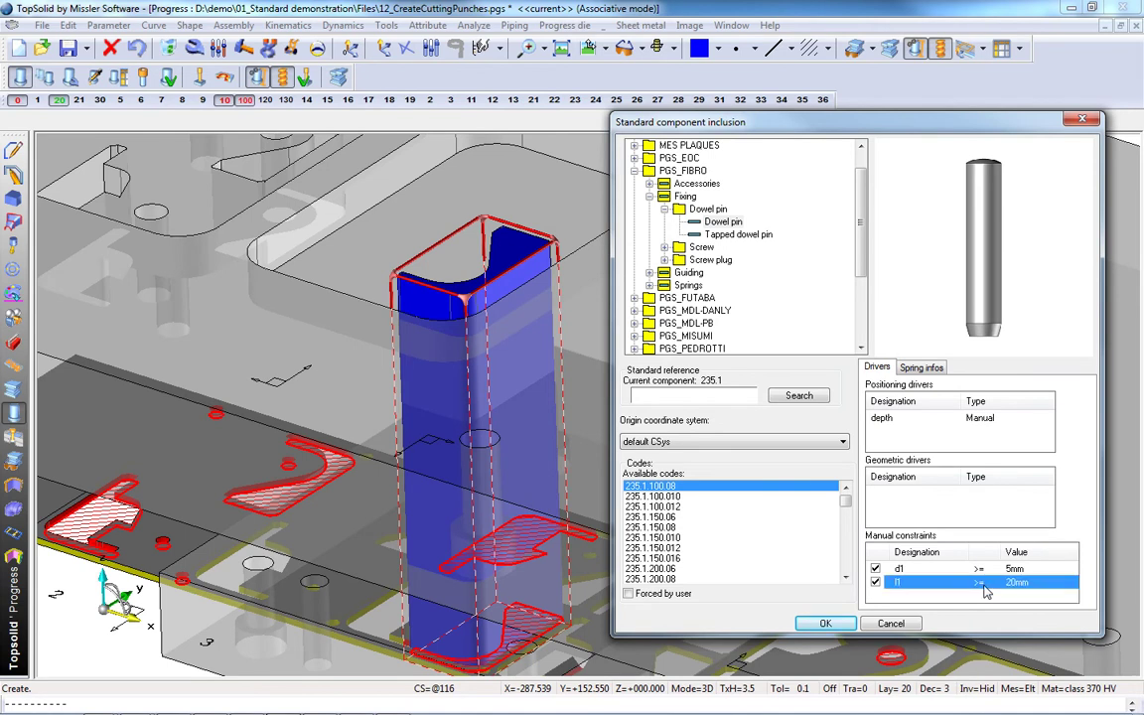
pyautogui.click(825, 623)
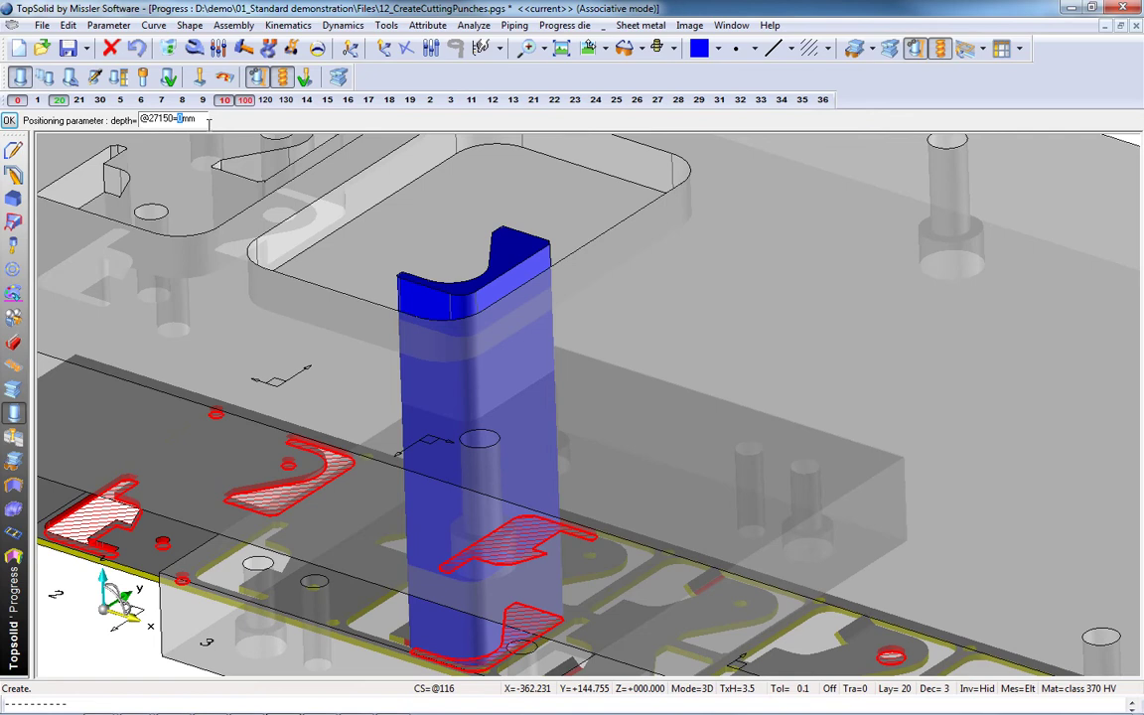
# Step: Position the dowel pin on the punch's top face, aligned to two top edges
pyautogui.press('Return')
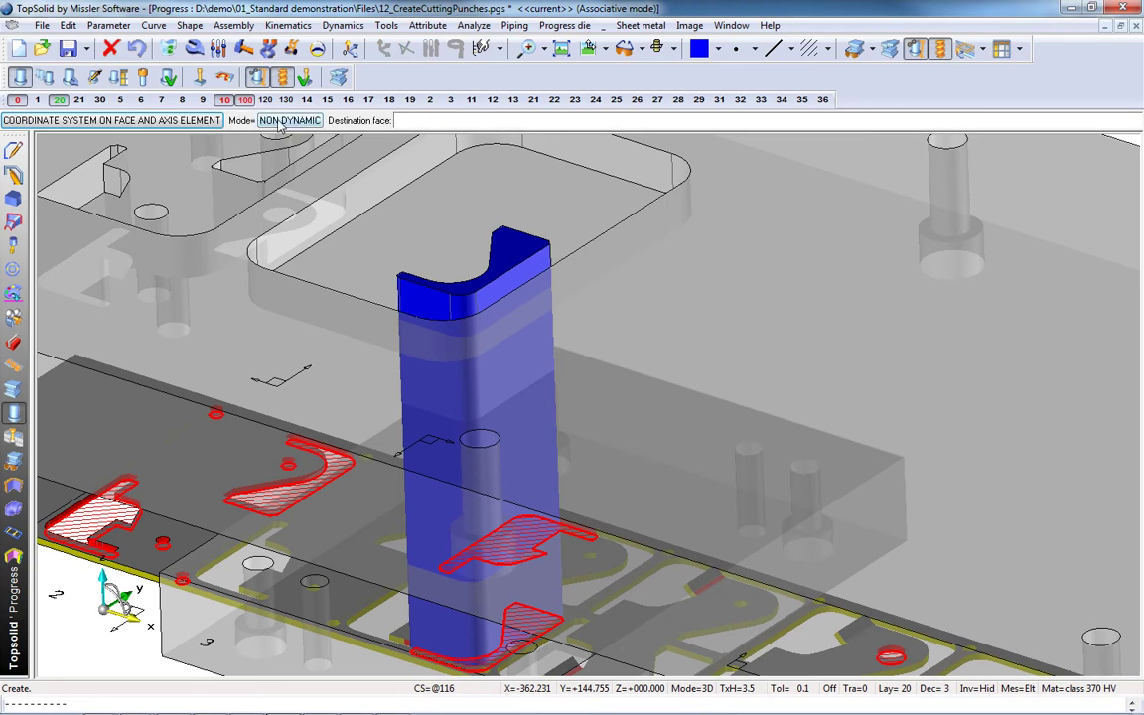
pyautogui.click(502, 288)
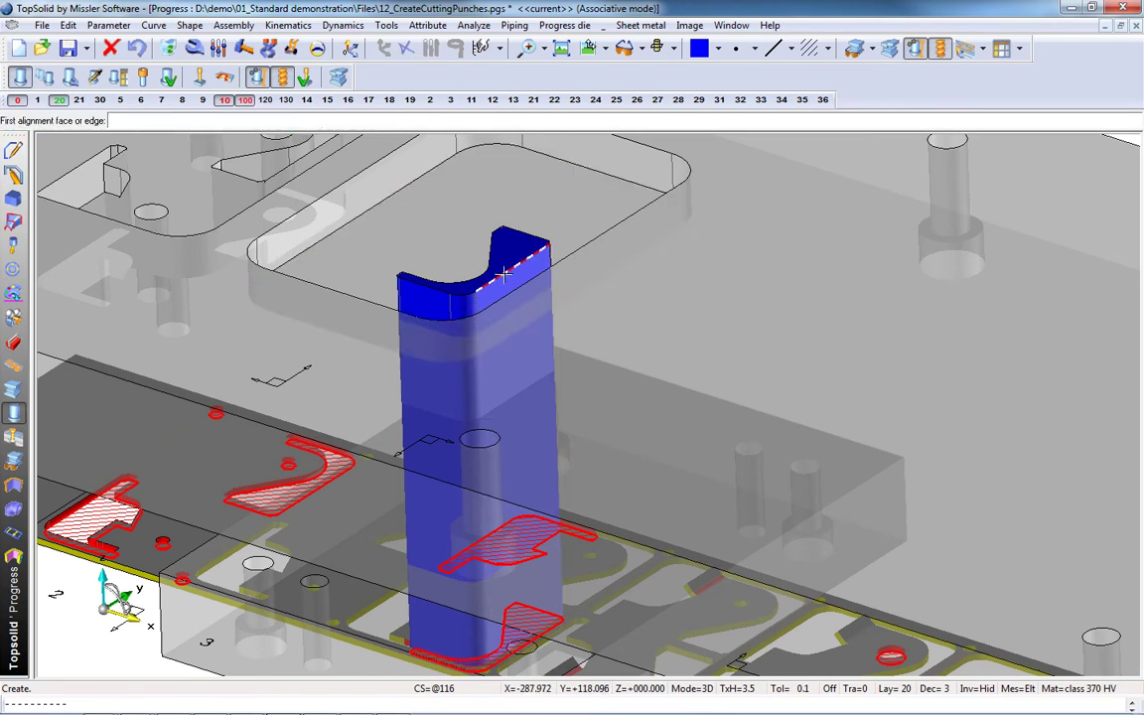
pyautogui.click(504, 274)
pyautogui.click(516, 281)
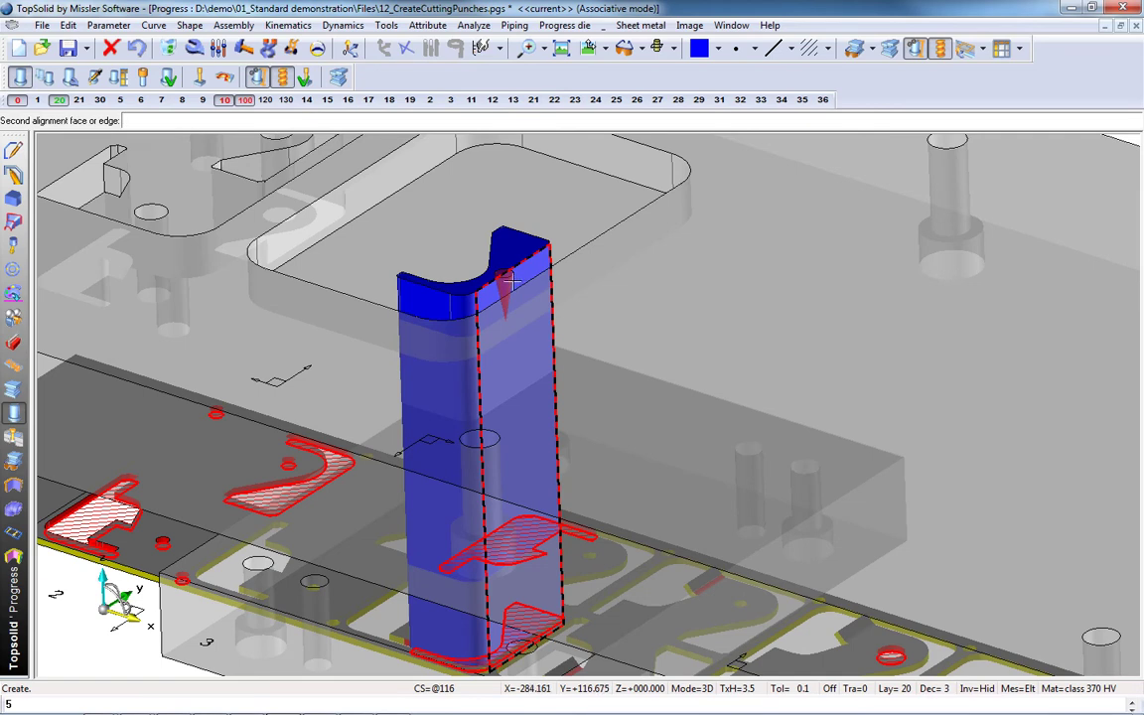
pyautogui.scroll(2, 465, 314)
pyautogui.click(464, 313)
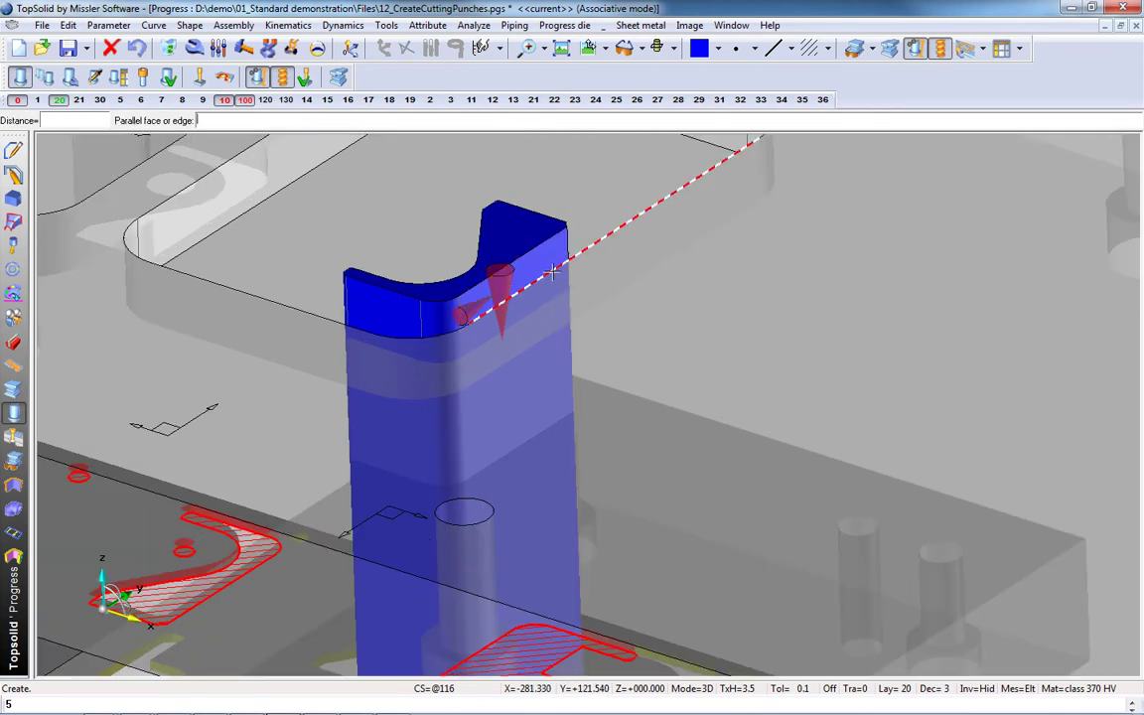
pyautogui.click(565, 253)
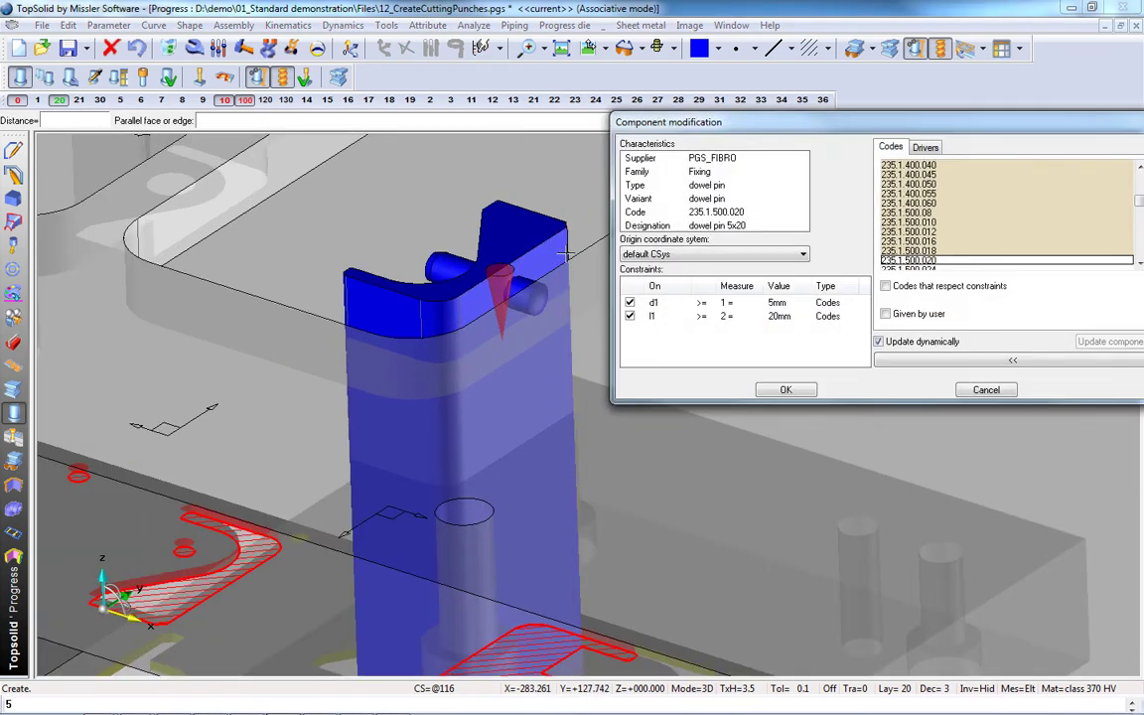
# Step: Set current colour to black, keep code 235.1.500.020, and confirm the dowel pin
pyautogui.click(719, 50)
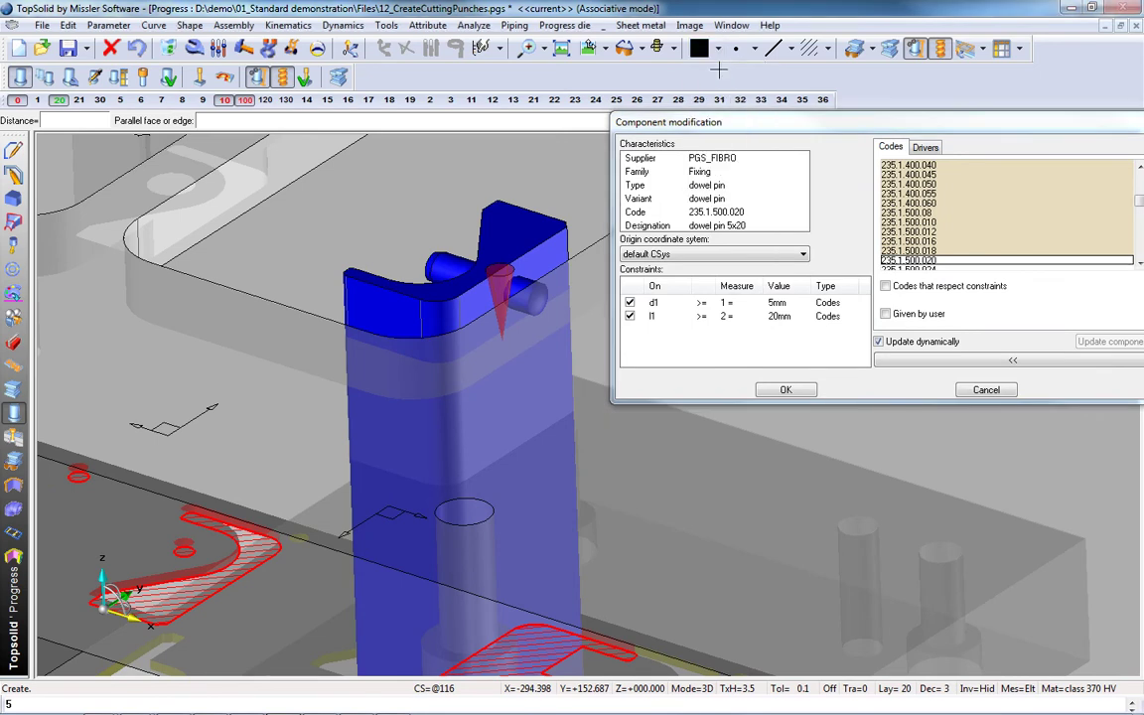
pyautogui.click(931, 262)
pyautogui.click(786, 389)
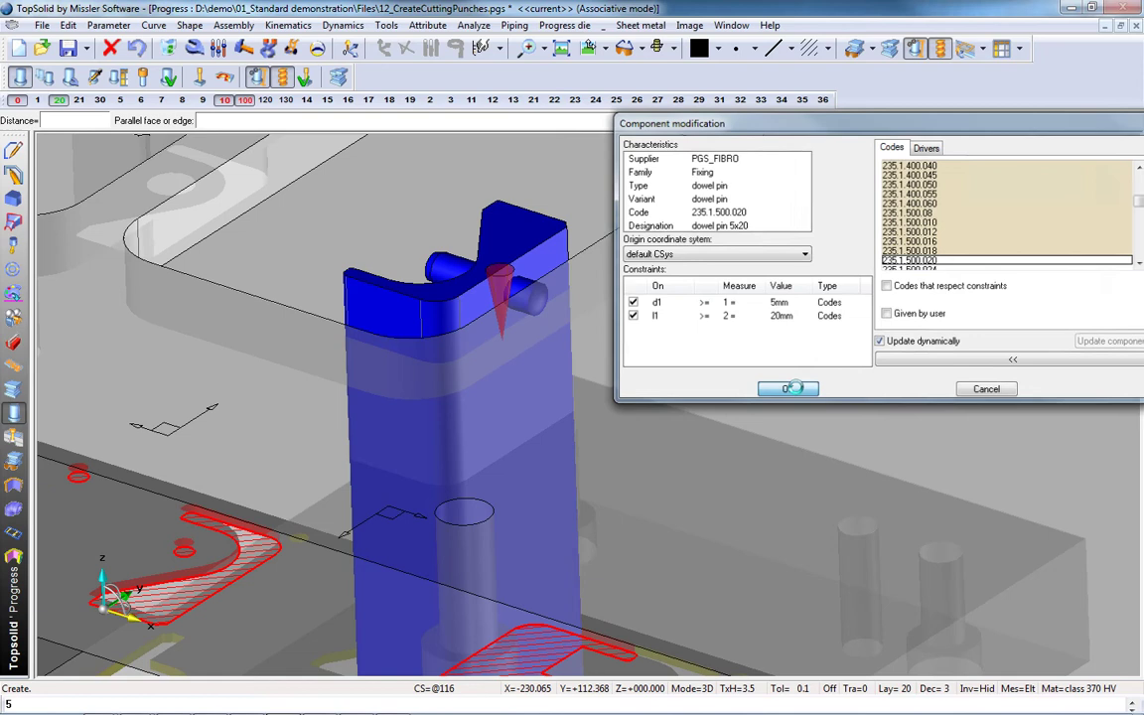
pyautogui.moveTo(524, 485)
pyautogui.mouseDown(button='middle')
pyautogui.moveTo(574, 517)
pyautogui.moveTo(587, 473)
pyautogui.mouseUp(button='middle')
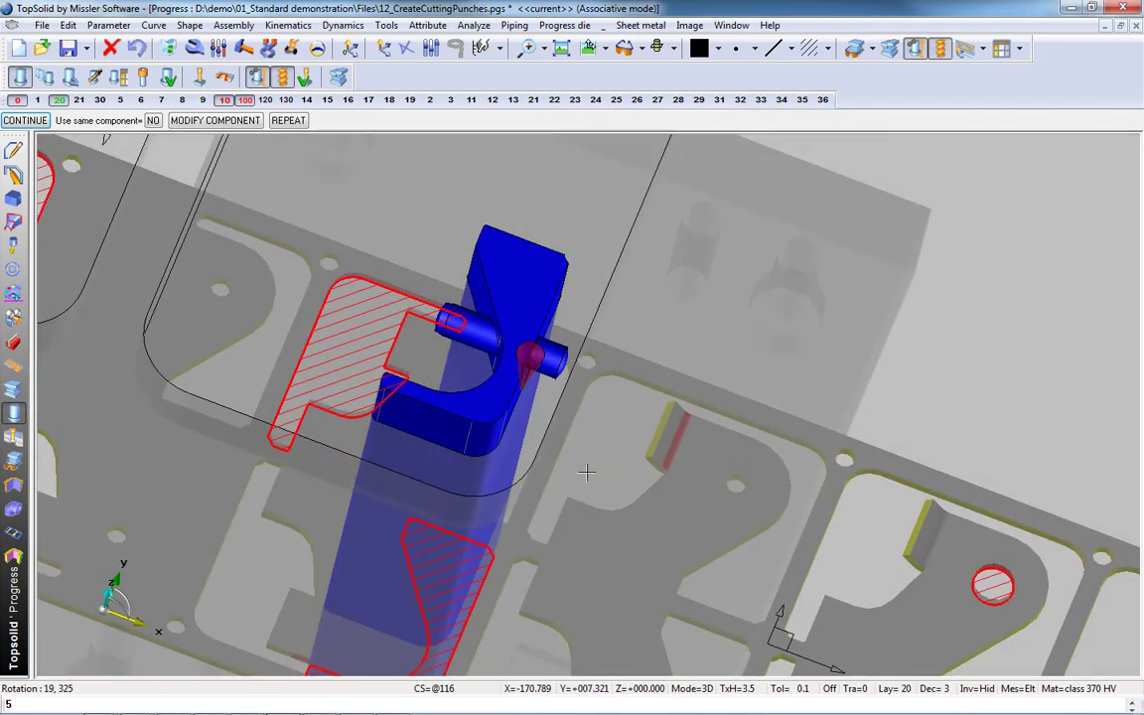
# Step: Recolour the punch dowel pin grey and change its positioning depth to 4.5 mm
pyautogui.click(700, 48)
pyautogui.click(551, 366)
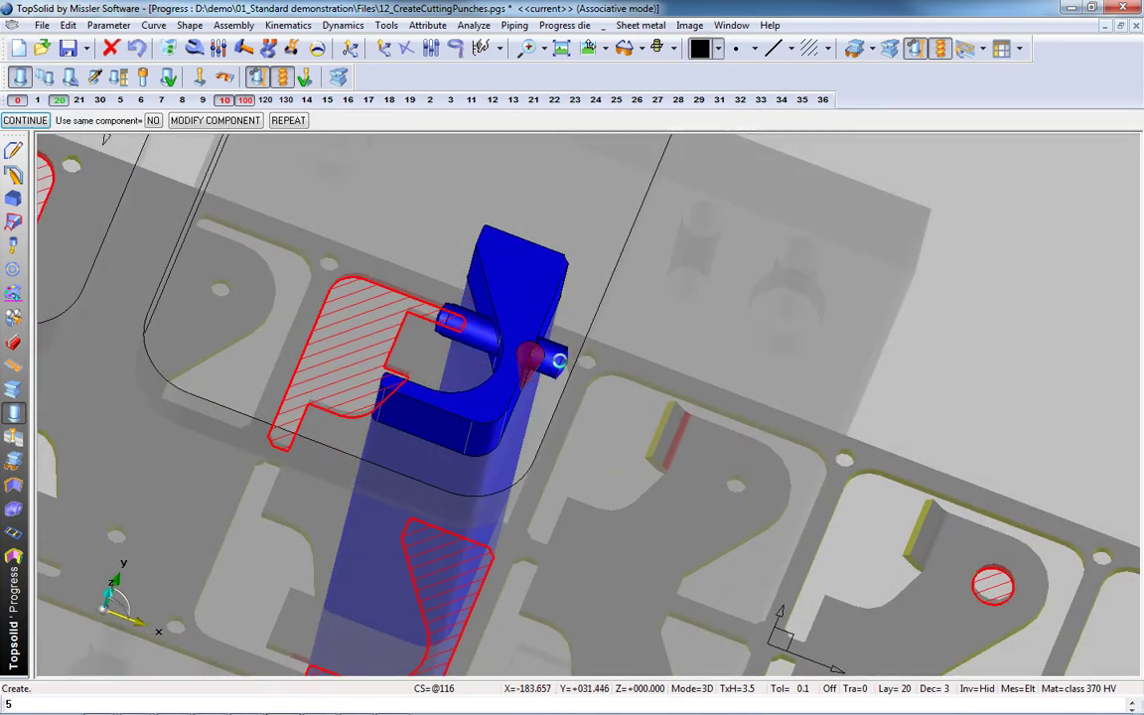
pyautogui.click(72, 78)
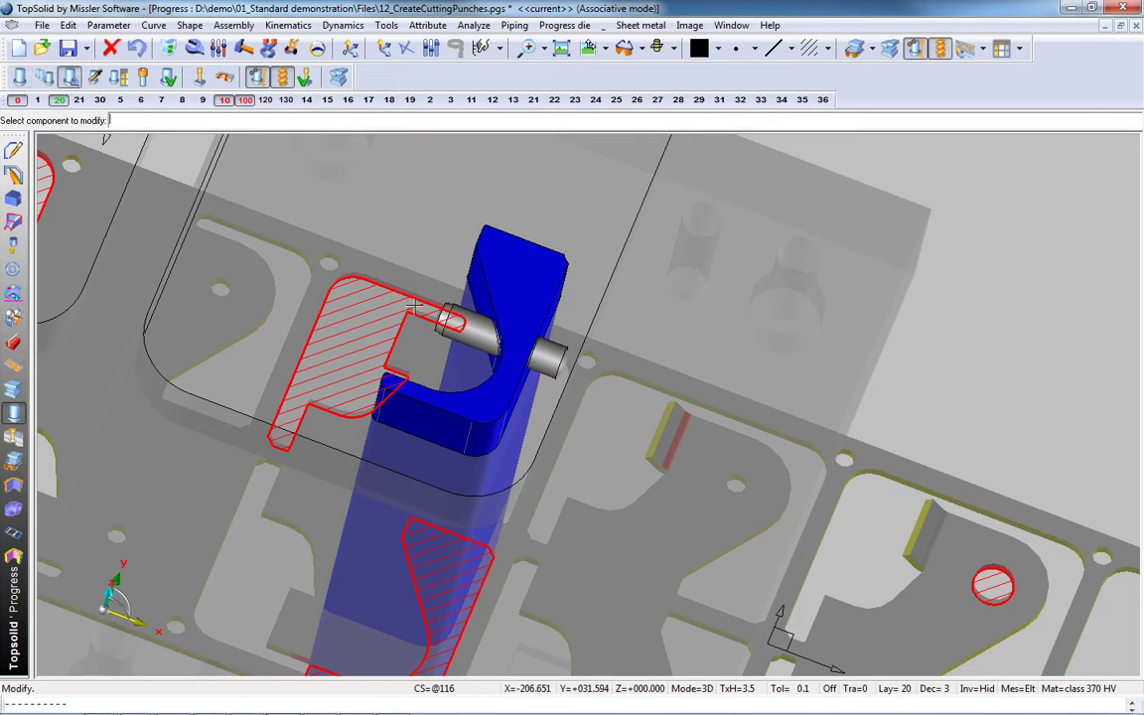
pyautogui.click(469, 331)
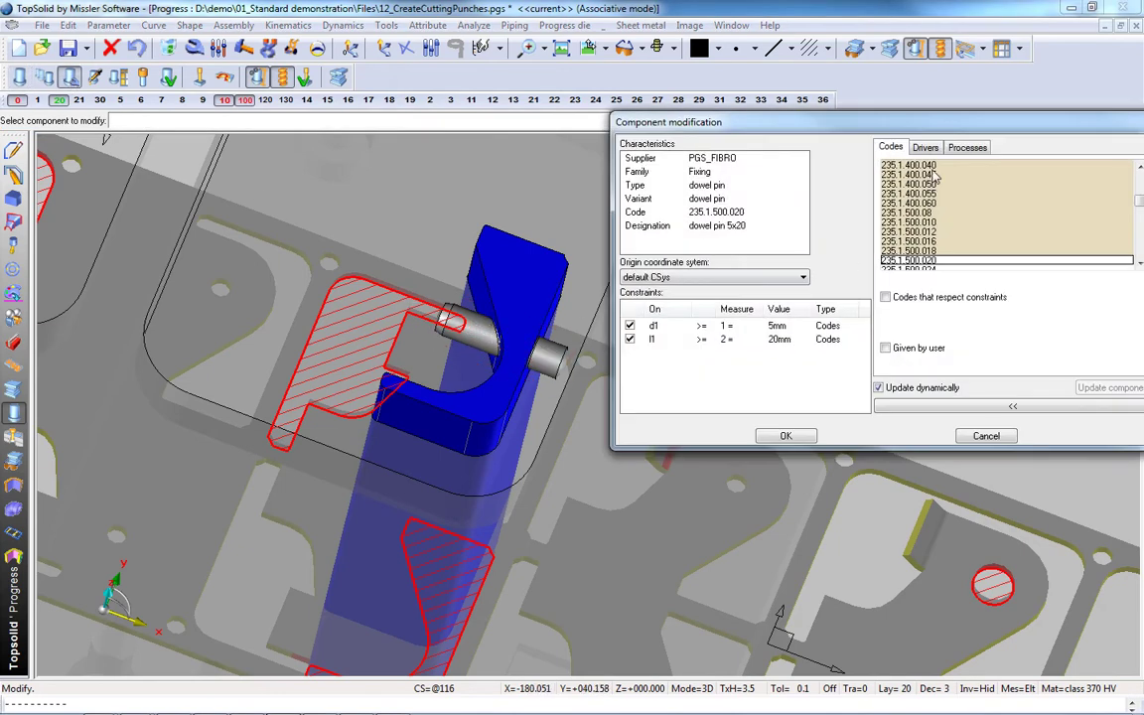
pyautogui.click(925, 147)
pyautogui.click(934, 198)
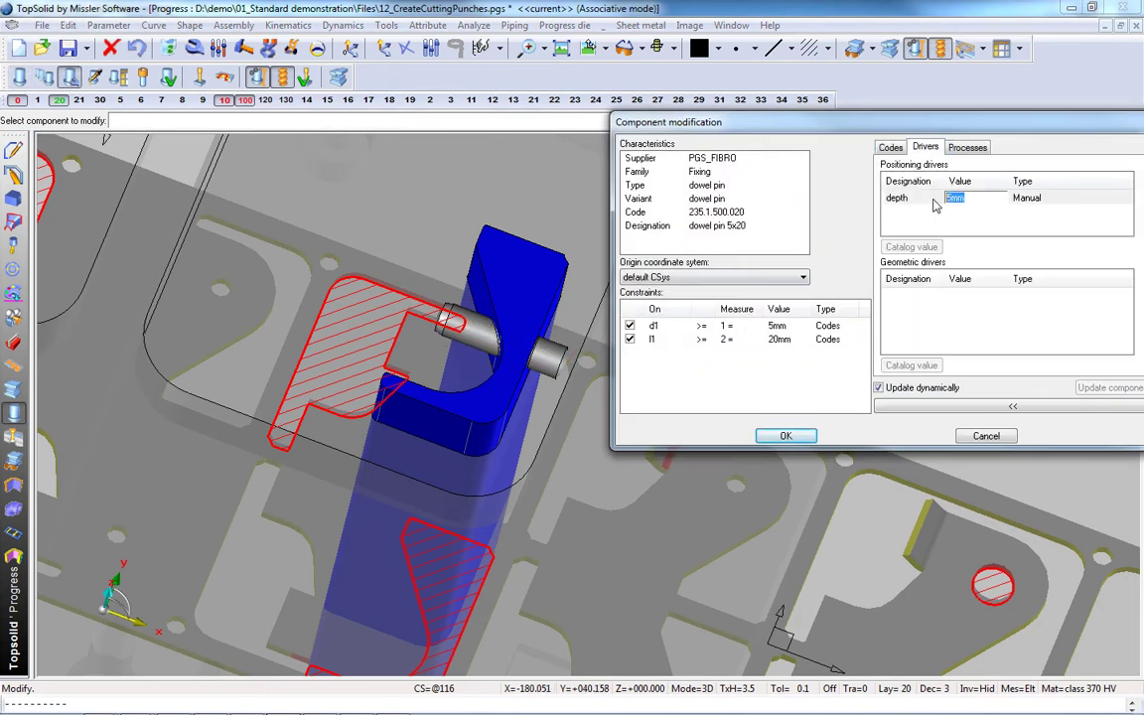
pyautogui.write('4.5')
pyautogui.press('Return')
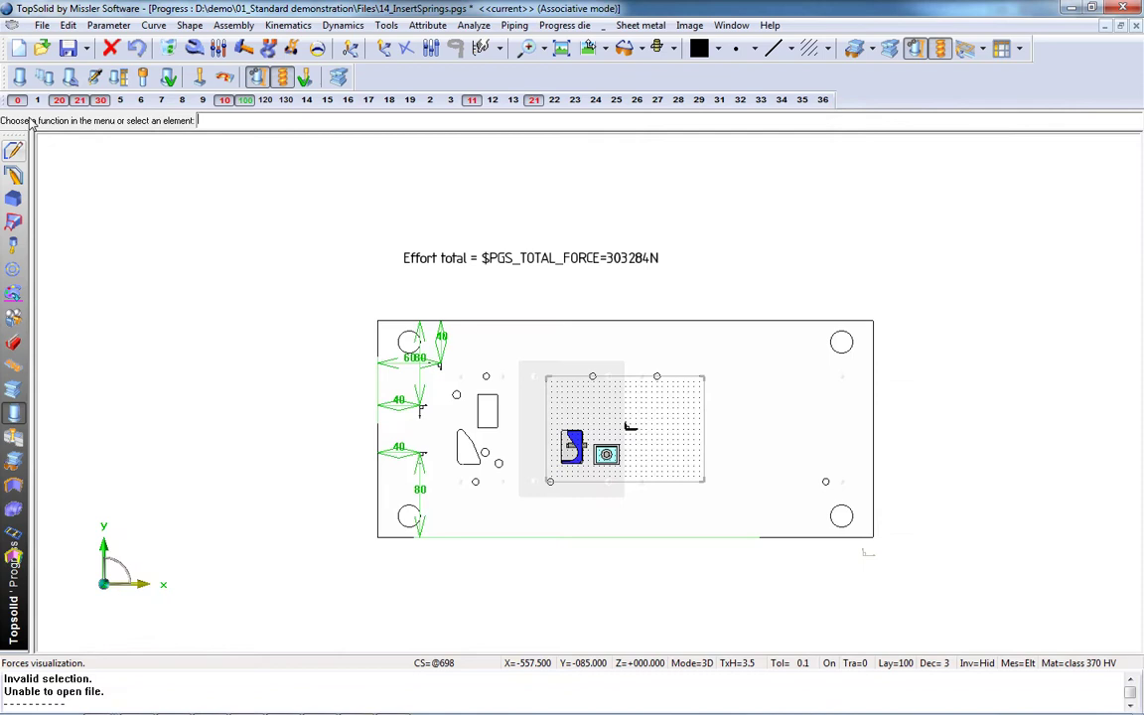
# Step: Pick the PGS_MISUMI super heavy load coil spring and accept its default bottom and top depths
pyautogui.click(20, 77)
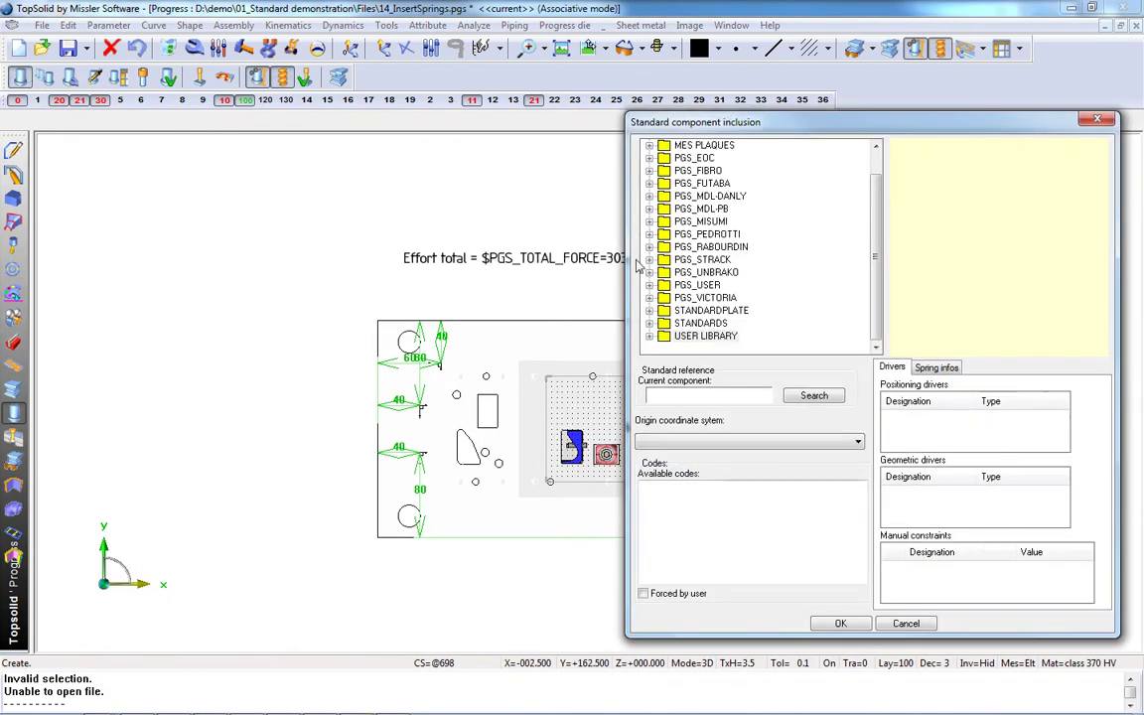
pyautogui.click(650, 222)
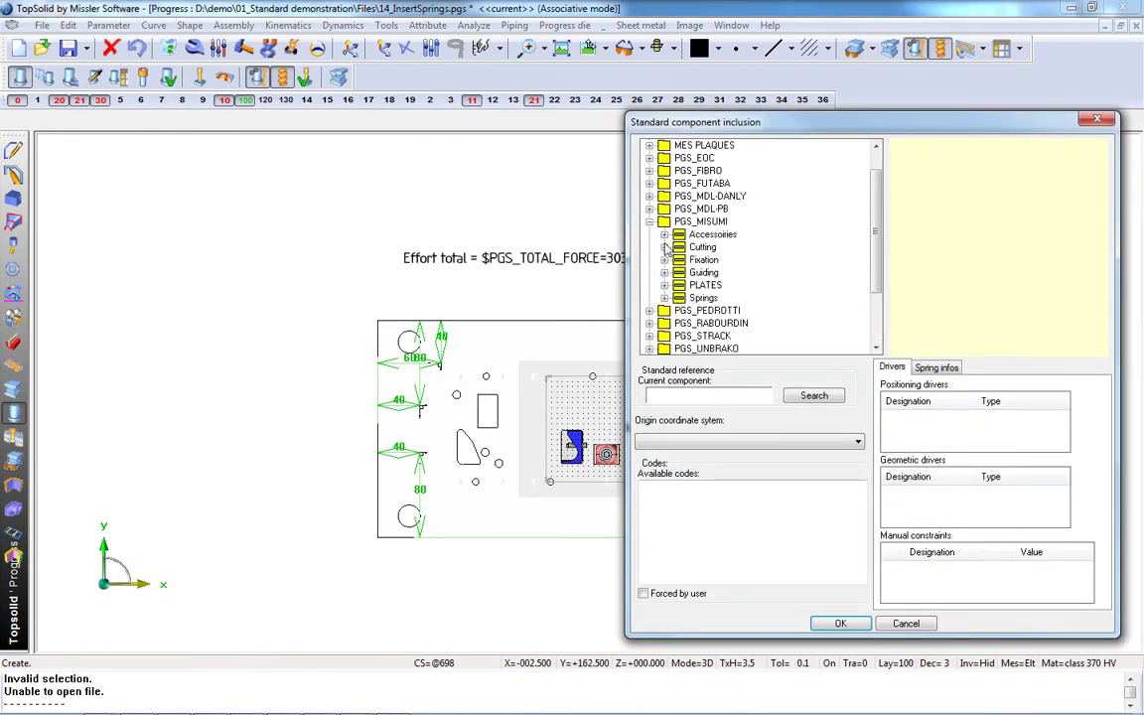
pyautogui.click(664, 298)
pyautogui.click(679, 312)
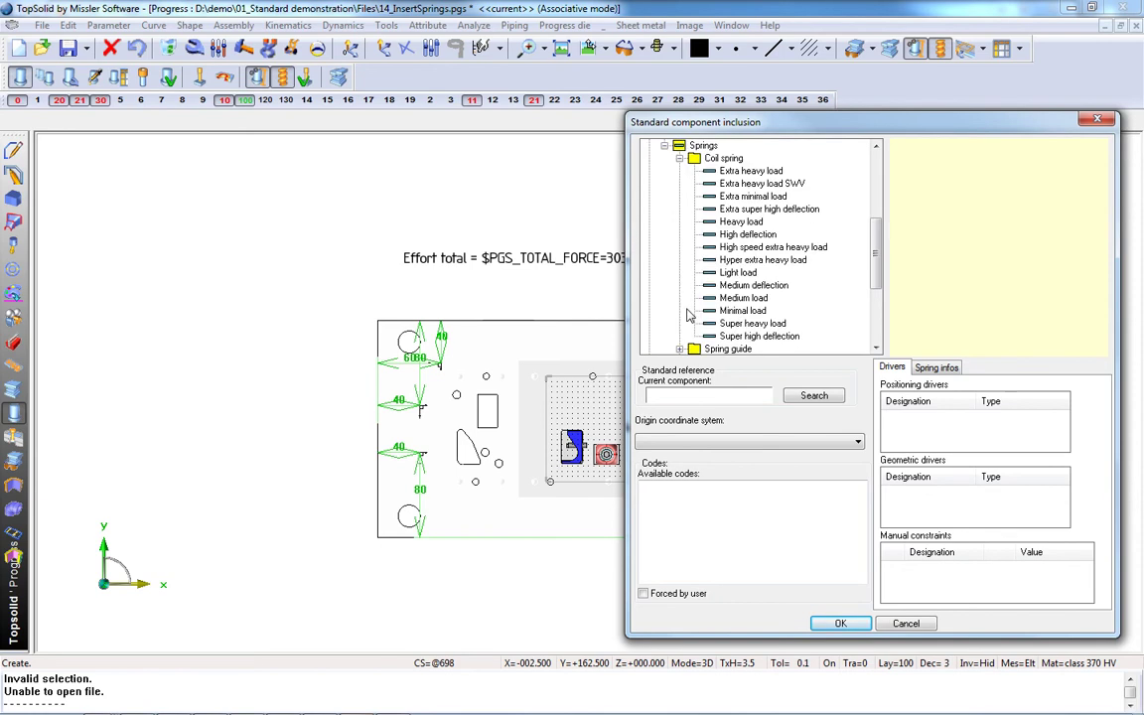
pyautogui.click(743, 325)
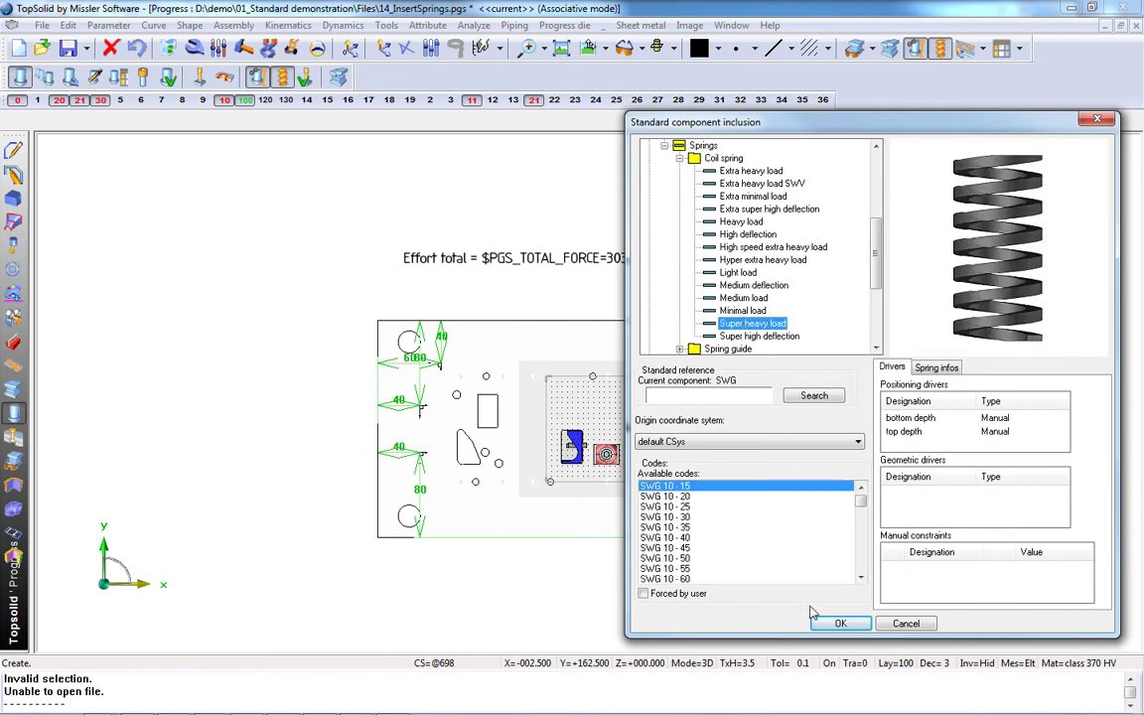
pyautogui.click(838, 623)
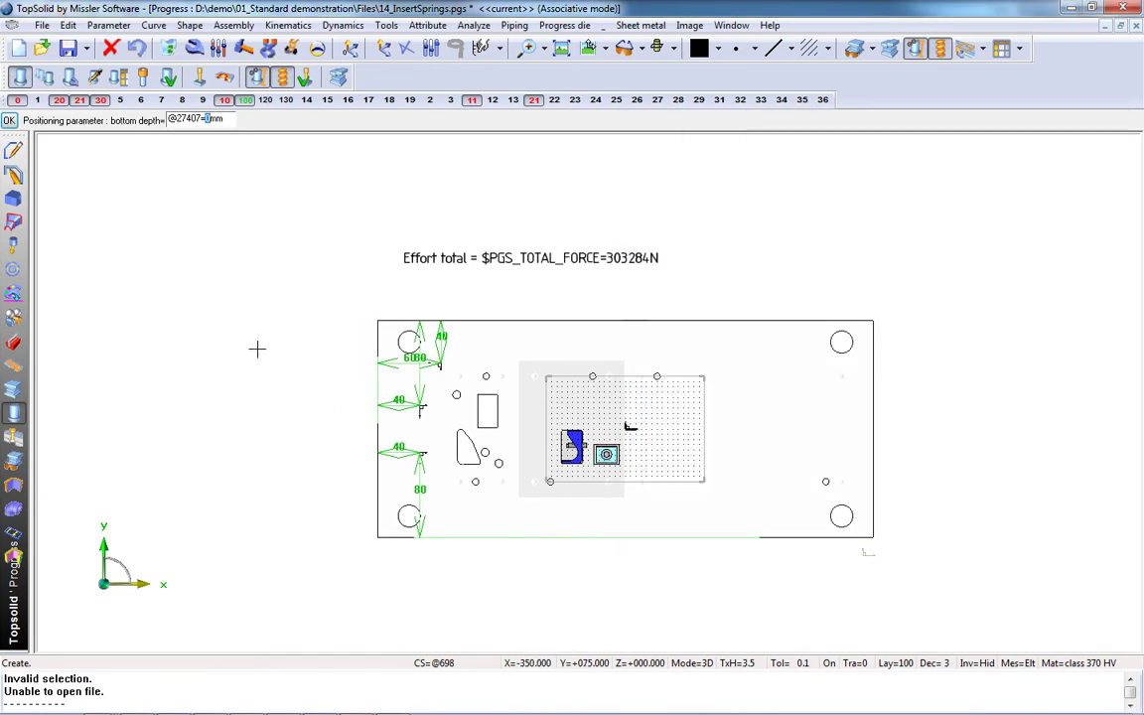
pyautogui.press('Return')
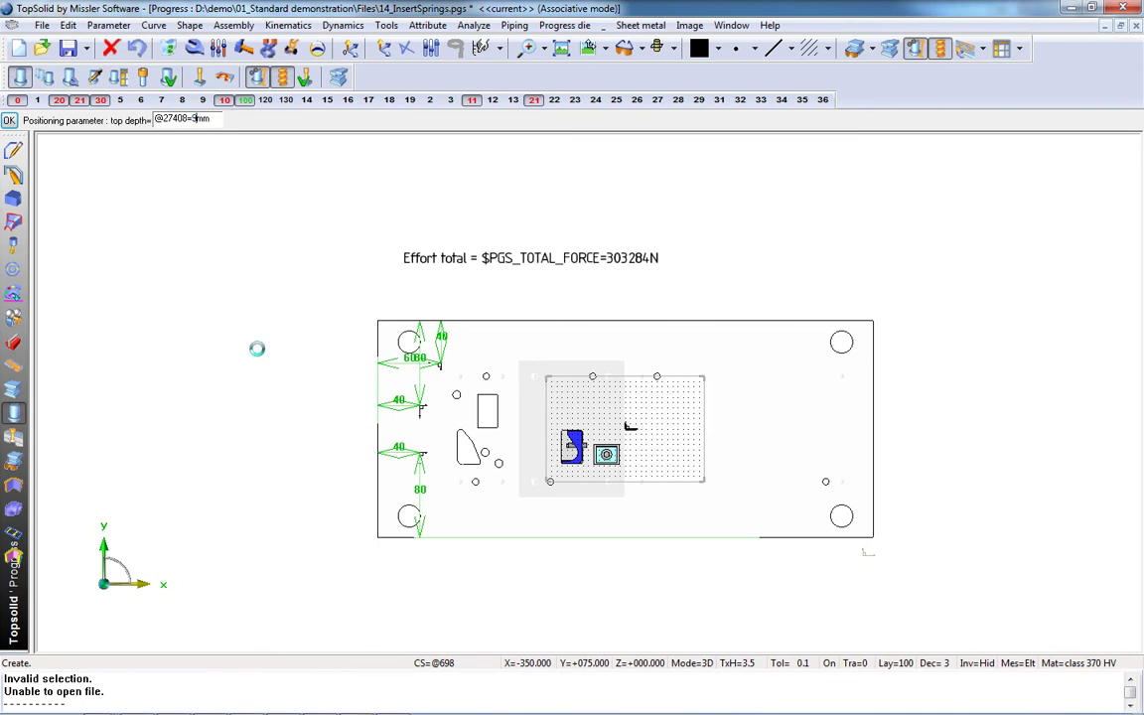
pyautogui.press('Return')
pyautogui.moveTo(257, 348)
pyautogui.mouseDown(button='middle')
pyautogui.moveTo(362, 292)
pyautogui.moveTo(312, 288)
pyautogui.mouseUp(button='middle')
# Step: Place the spring non-dynamically on the plate top, 40 from the front edge and 80 from the left edge
pyautogui.scroll(2, 314, 288)
pyautogui.scroll(2, 314, 288)
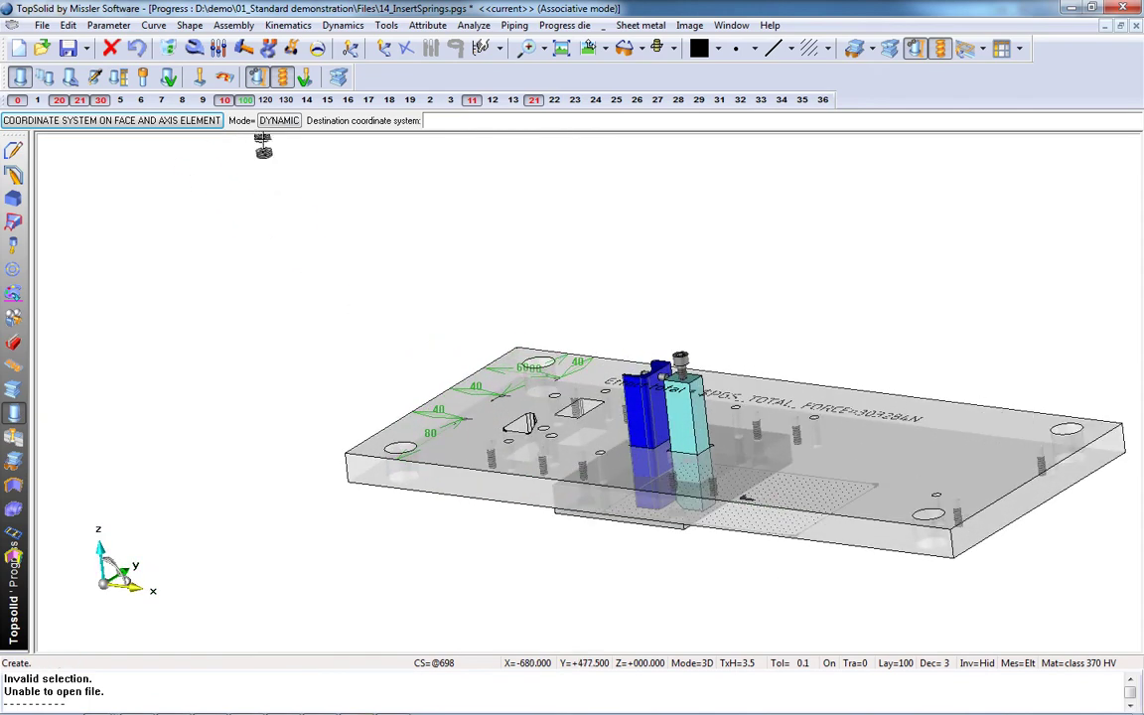
pyautogui.click(268, 121)
pyautogui.click(422, 458)
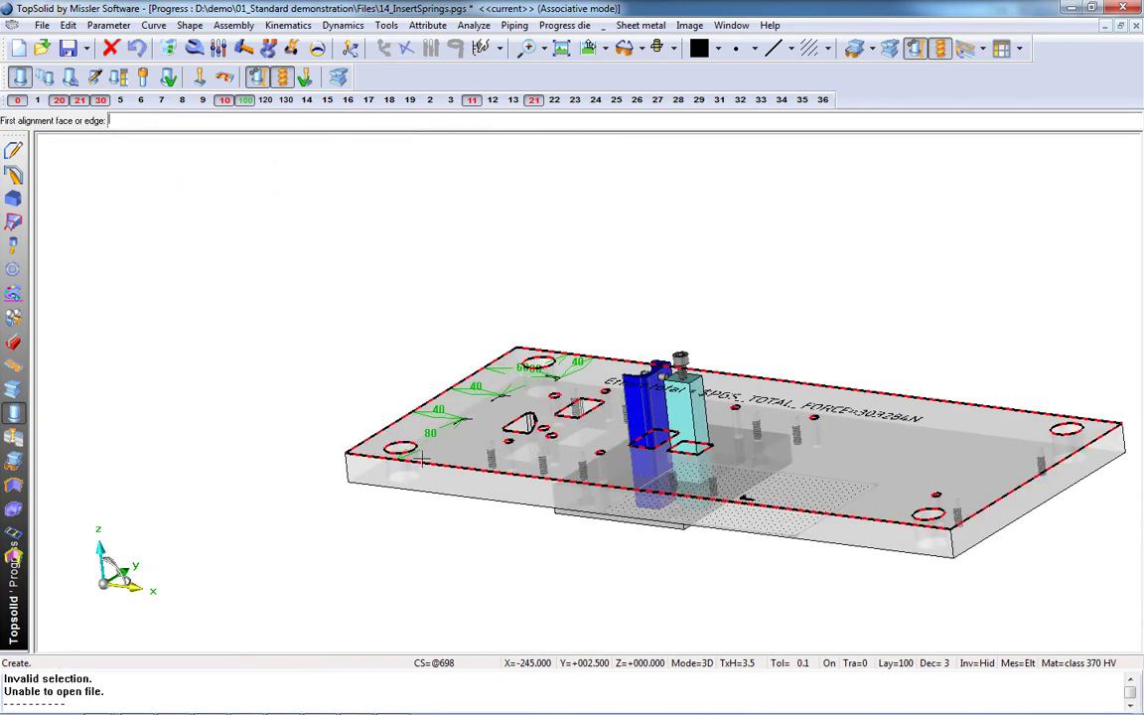
pyautogui.click(422, 460)
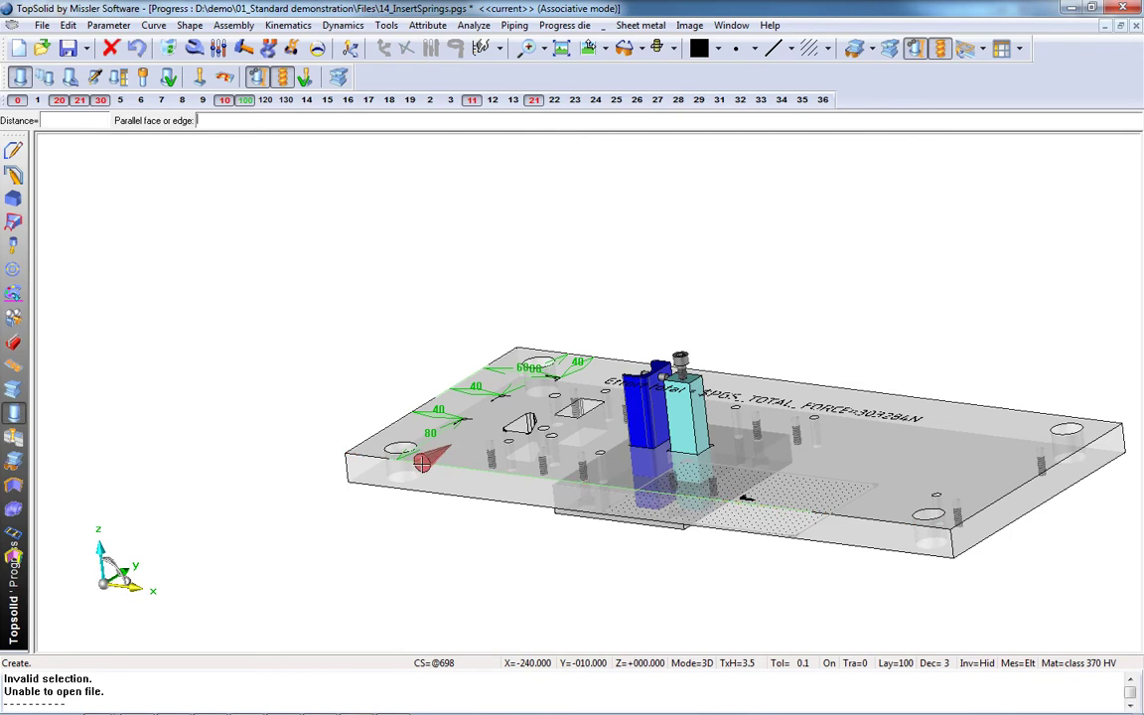
pyautogui.write('40')
pyautogui.press('Return')
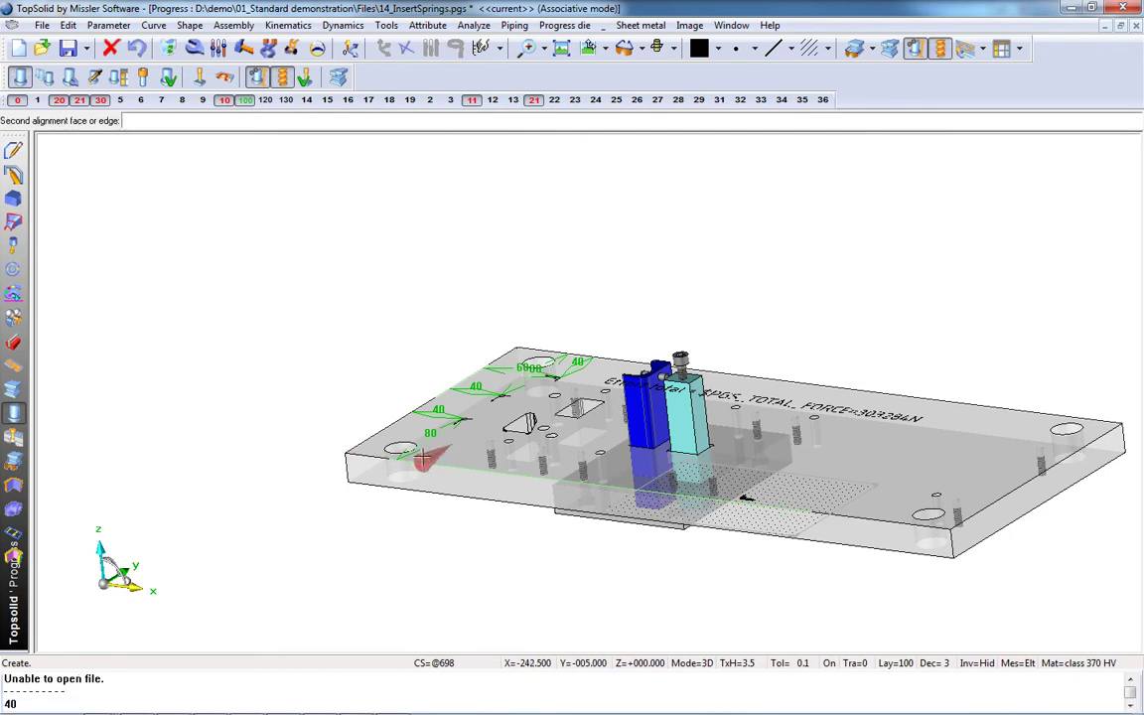
pyautogui.click(397, 422)
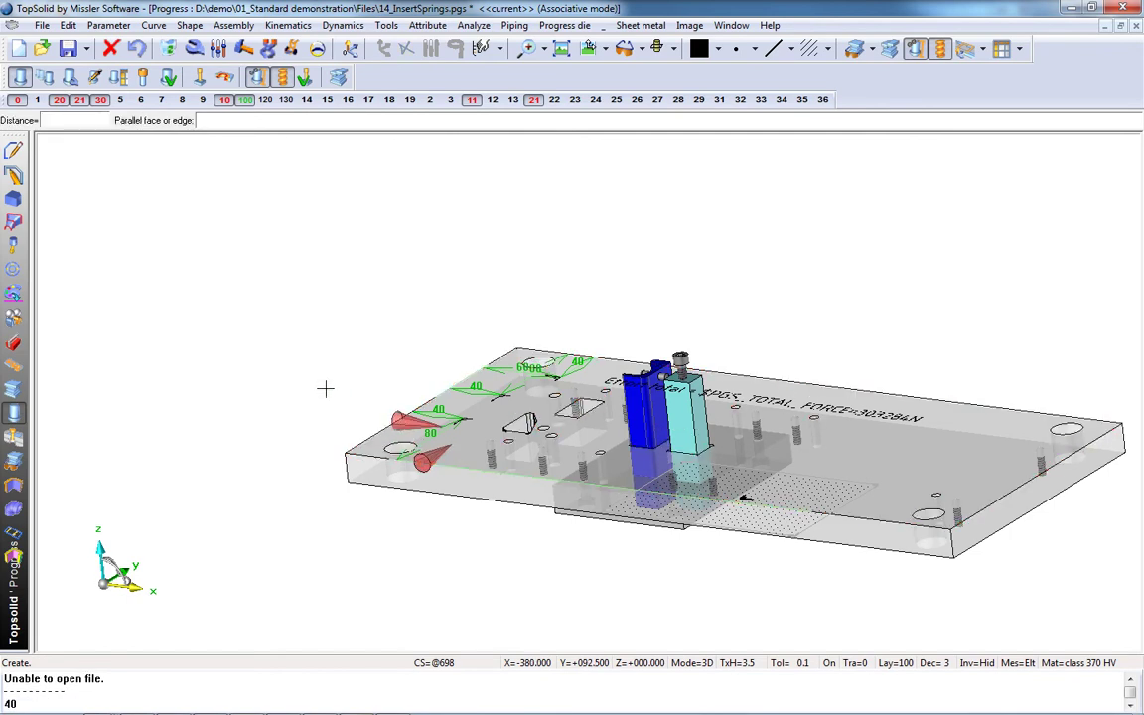
pyautogui.press('Return')
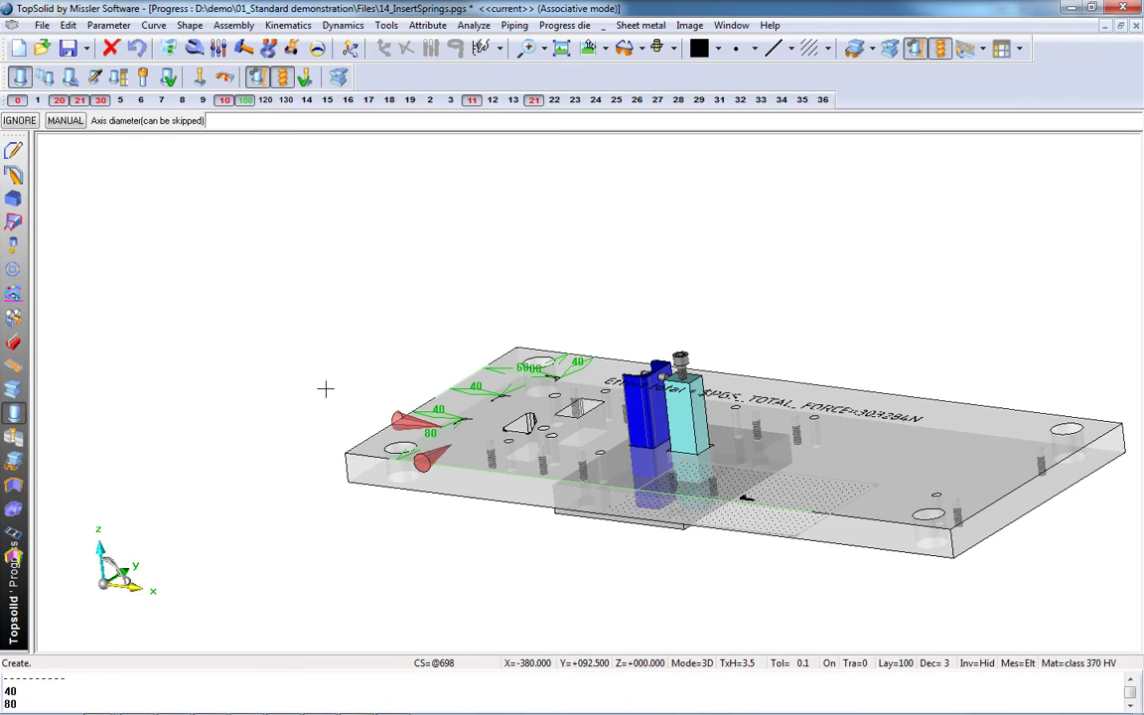
pyautogui.click(23, 120)
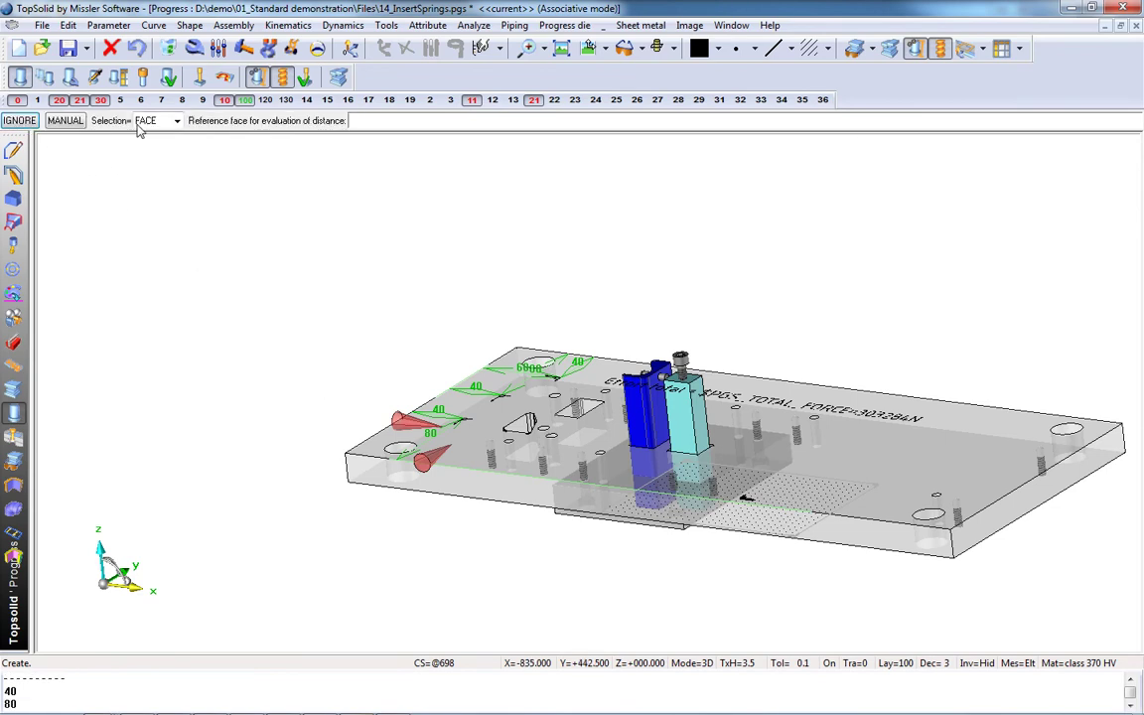
# Step: Make the punch holder transparent and pick the reference face for the spring length
pyautogui.click(767, 48)
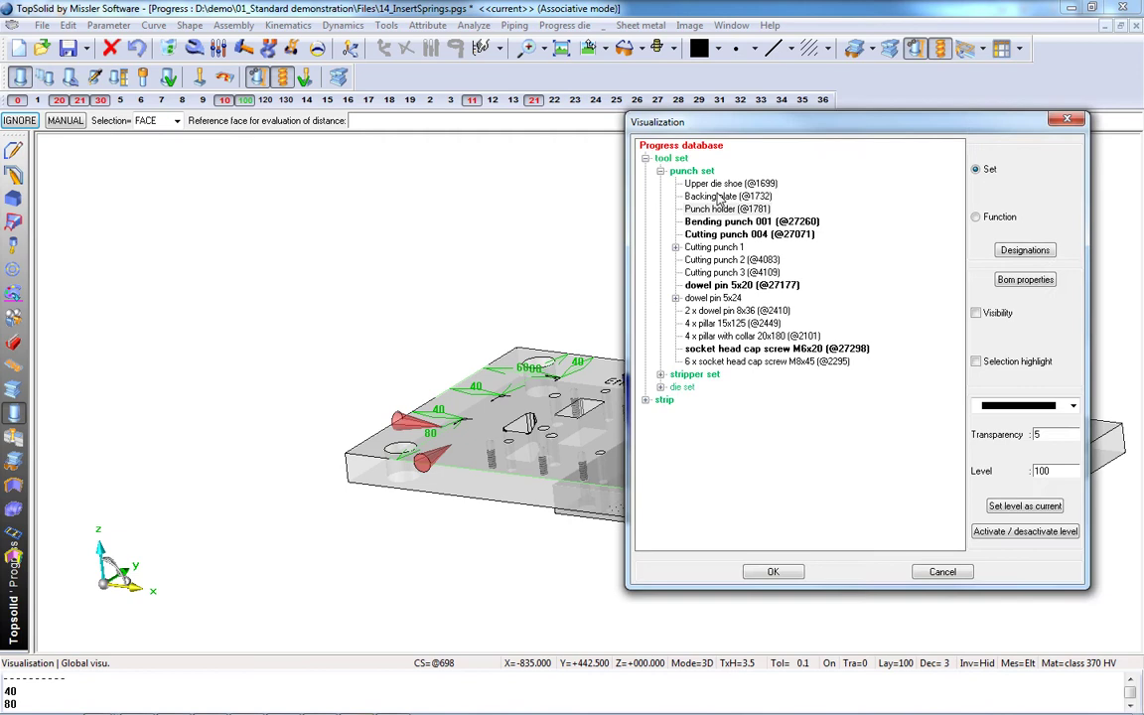
pyautogui.click(713, 211)
pyautogui.click(773, 571)
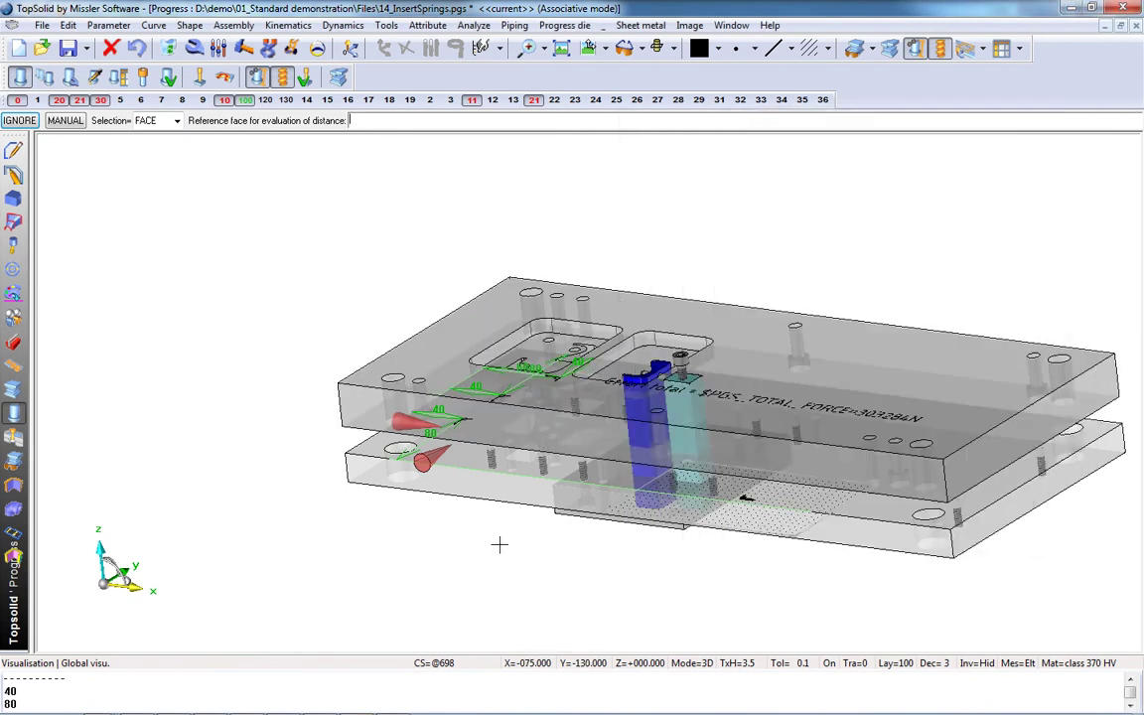
pyautogui.moveTo(497, 542)
pyautogui.mouseDown(button='middle')
pyautogui.moveTo(510, 497)
pyautogui.moveTo(492, 425)
pyautogui.mouseUp(button='middle')
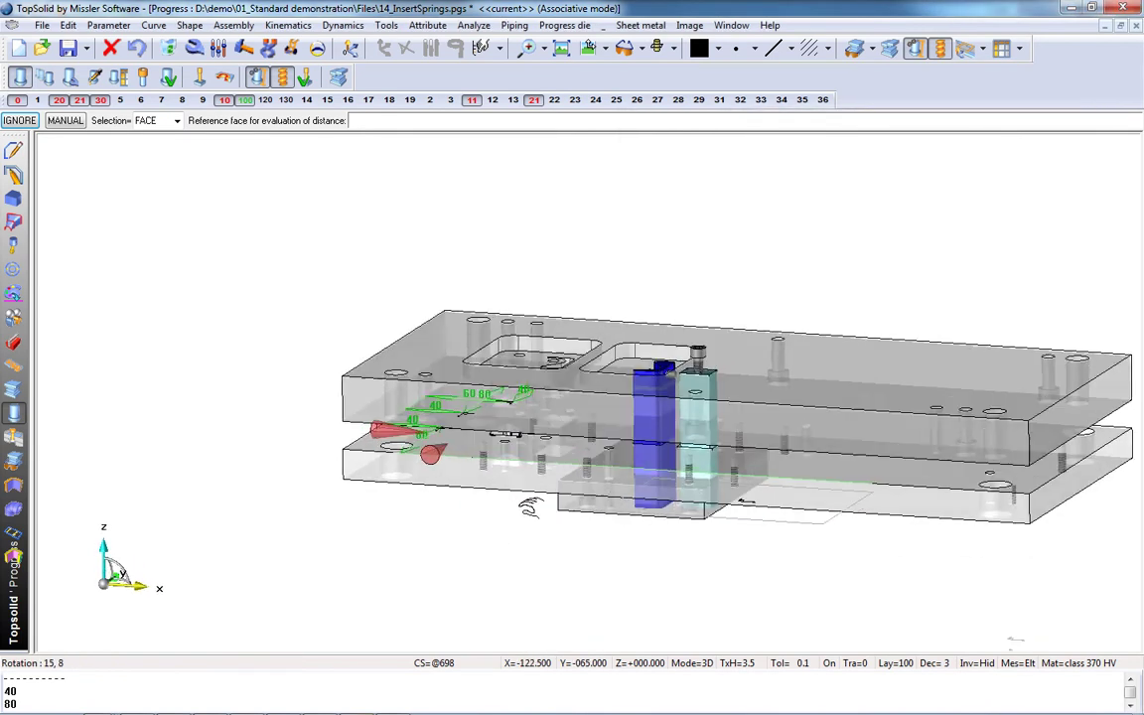
pyautogui.click(492, 425)
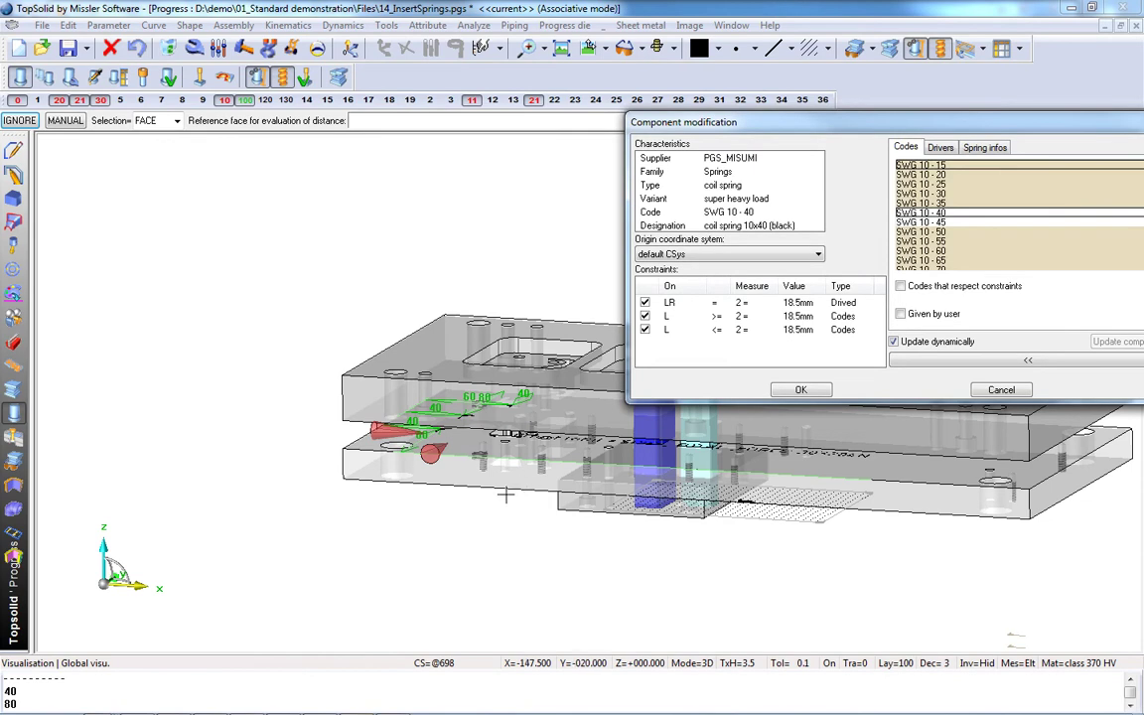
# Step: Filter spring codes by constraints and set the number of springs on Spring infos
pyautogui.press('Return')
pyautogui.scroll(3, 367, 466)
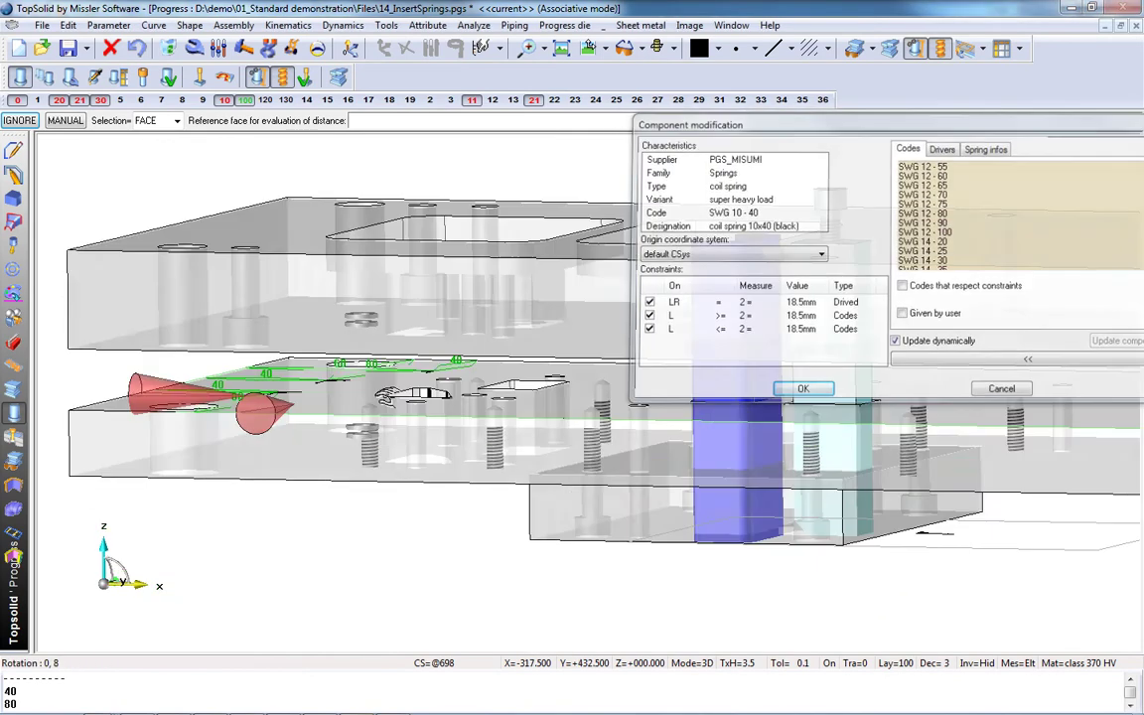
pyautogui.moveTo(368, 467)
pyautogui.mouseDown(button='middle')
pyautogui.moveTo(395, 397)
pyautogui.moveTo(417, 382)
pyautogui.mouseUp(button='middle')
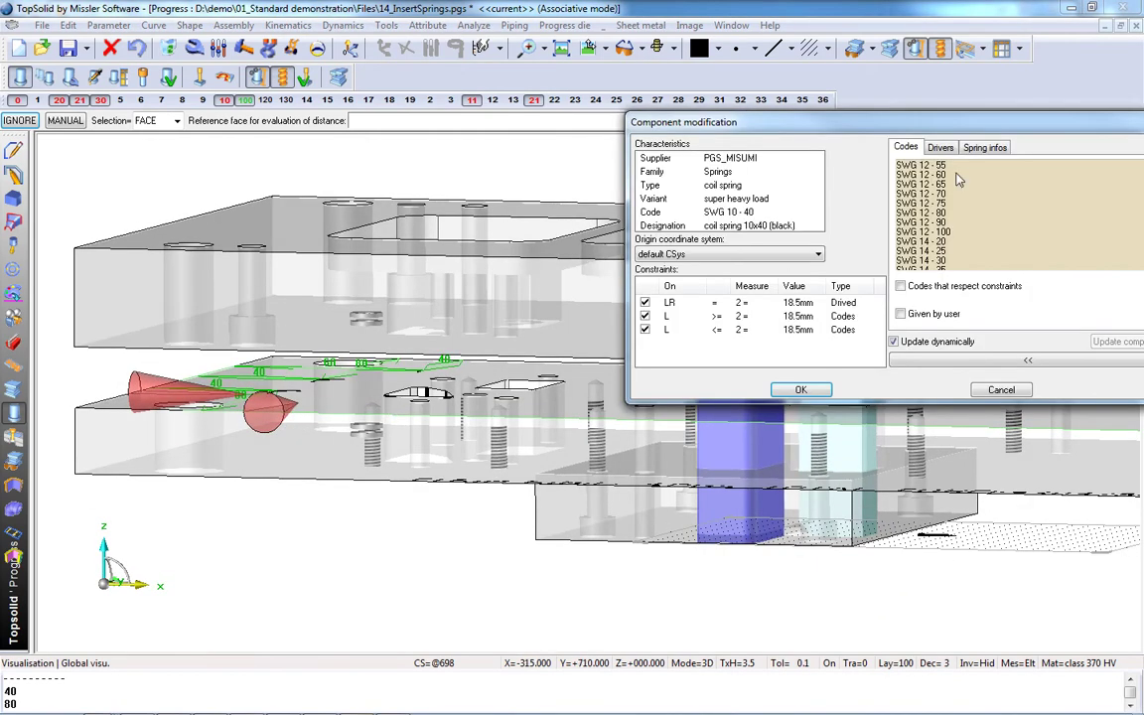
pyautogui.moveTo(938, 131); pyautogui.dragTo(657, 129)
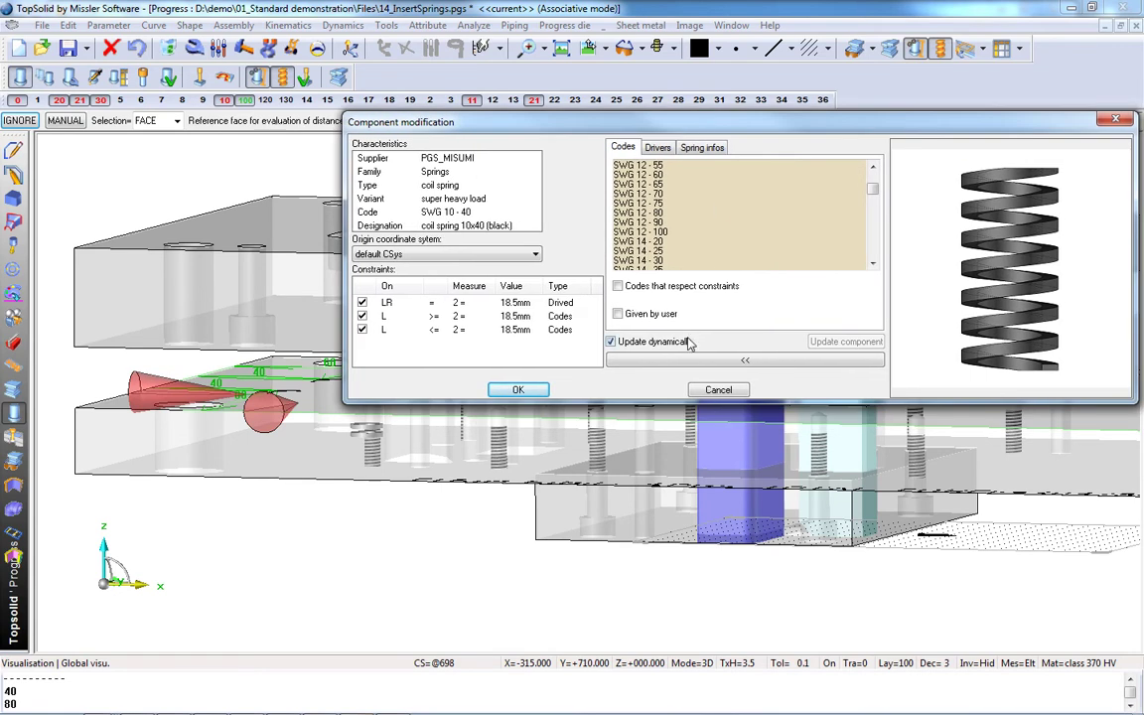
pyautogui.click(619, 287)
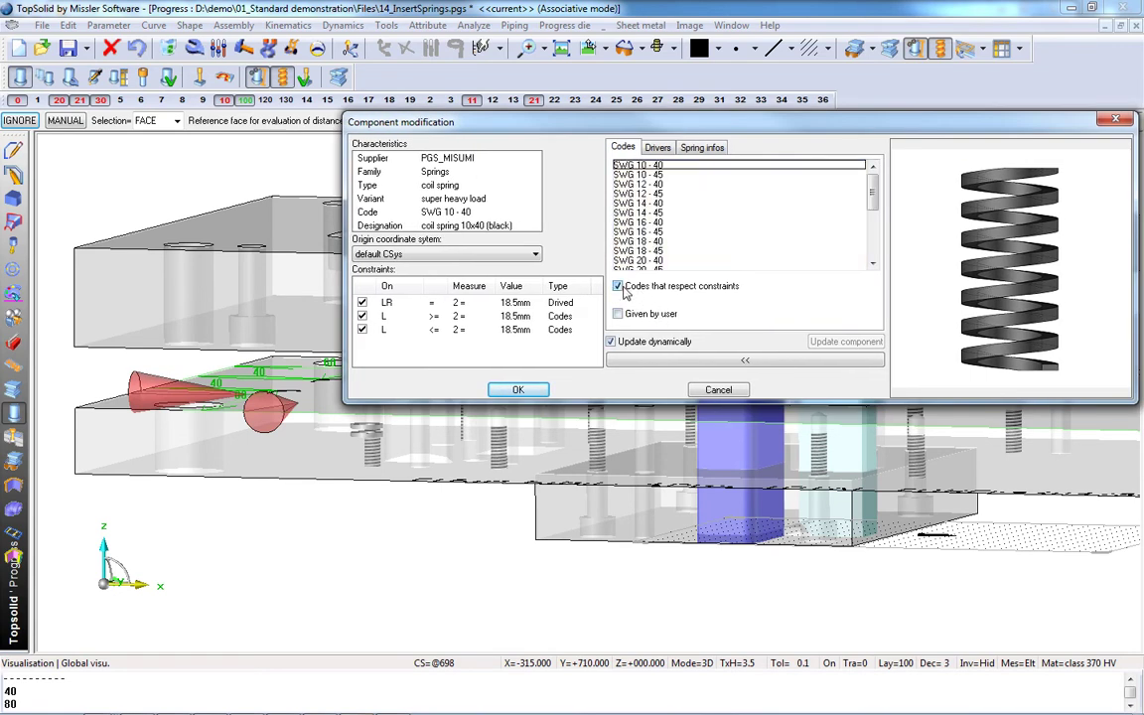
pyautogui.click(702, 147)
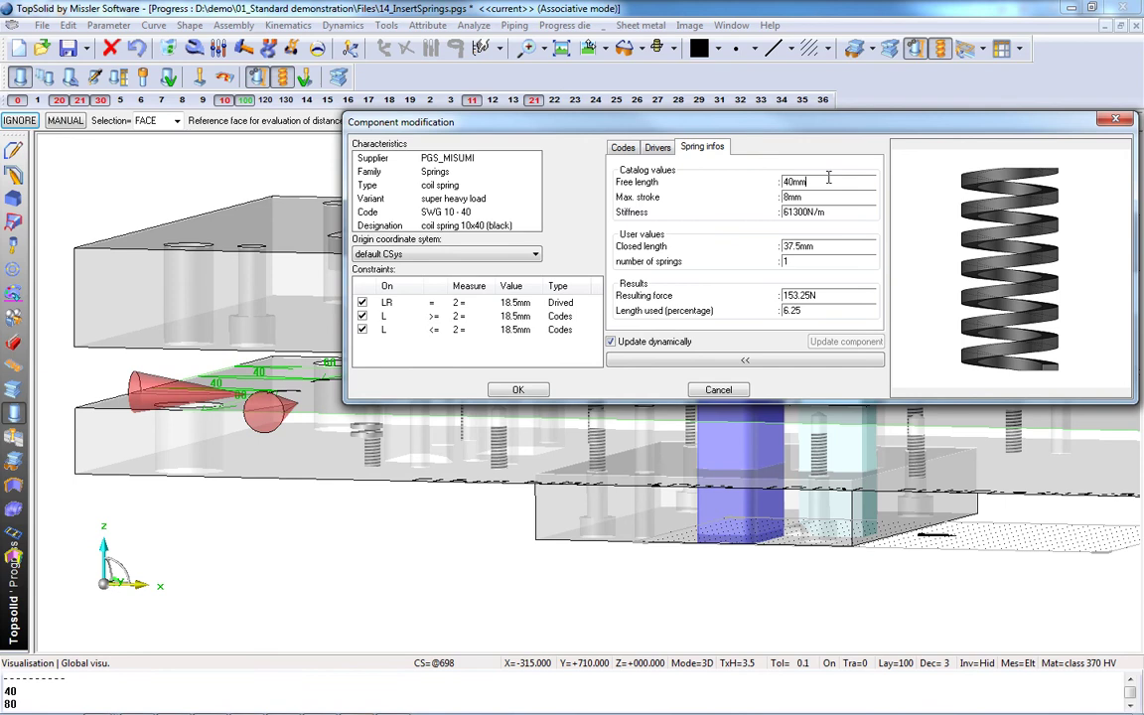
pyautogui.moveTo(843, 289); pyautogui.dragTo(727, 291)
pyautogui.moveTo(798, 259); pyautogui.dragTo(752, 267)
pyautogui.press('Tab')
pyautogui.click(840, 309)
# Step: Switch the spring to code SWG 18 - 45, check its force, and insert it
pyautogui.click(623, 148)
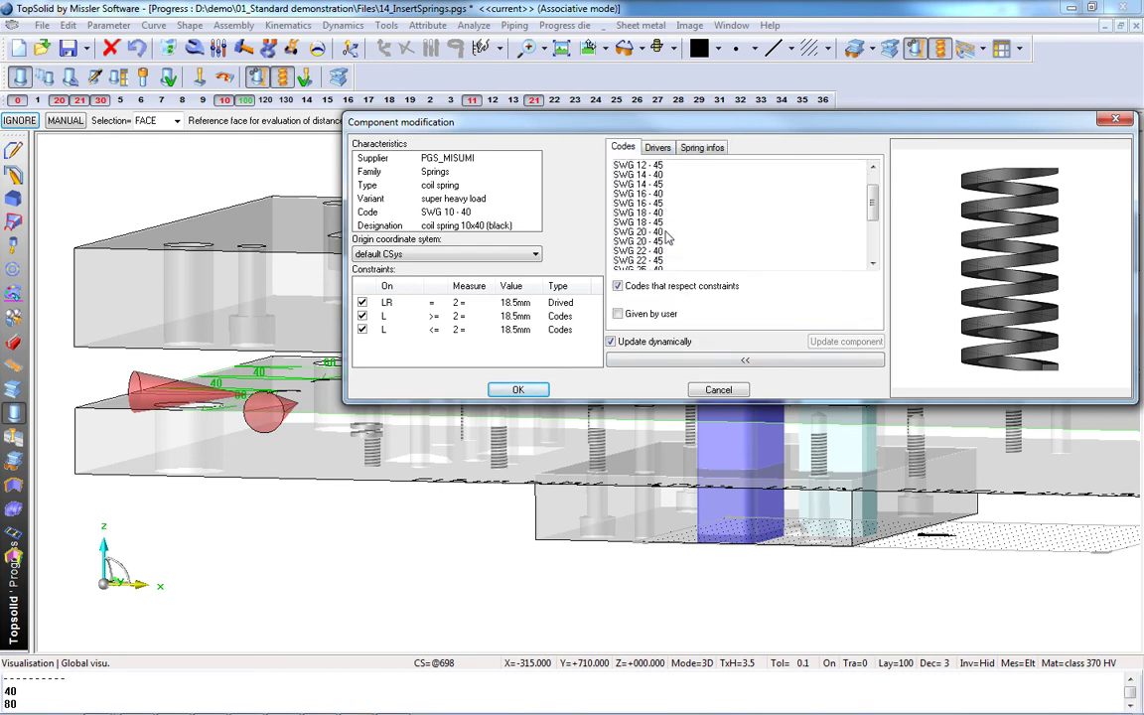
pyautogui.click(662, 250)
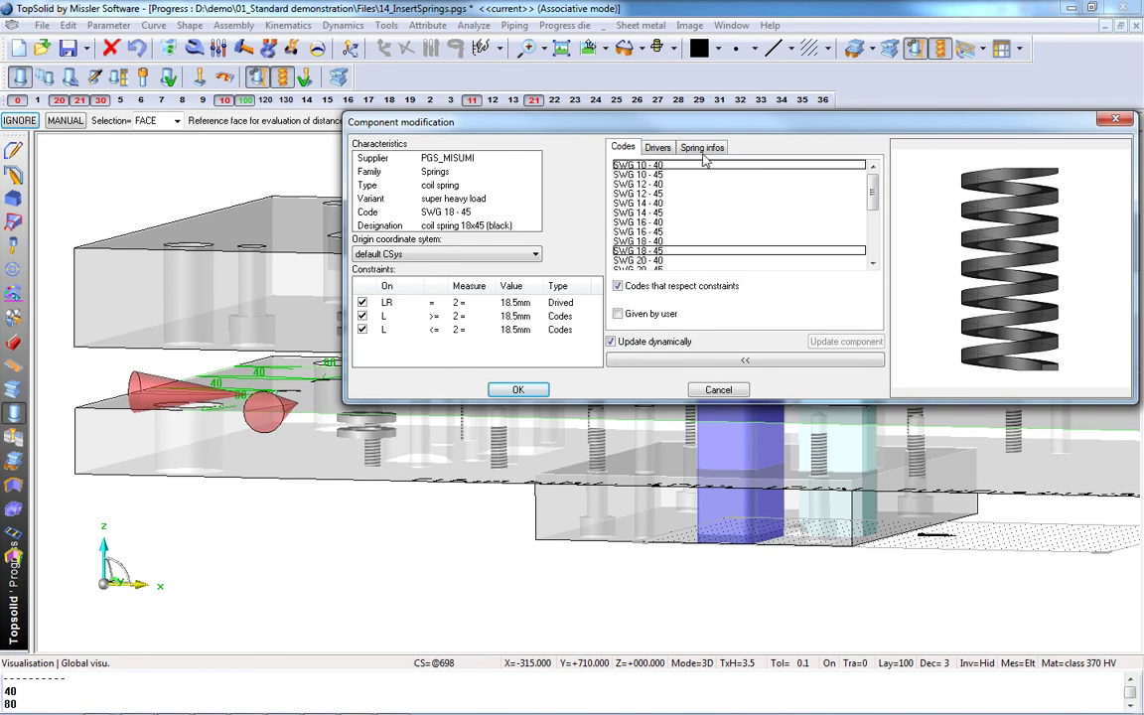
pyautogui.moveTo(647, 123); pyautogui.dragTo(698, 119)
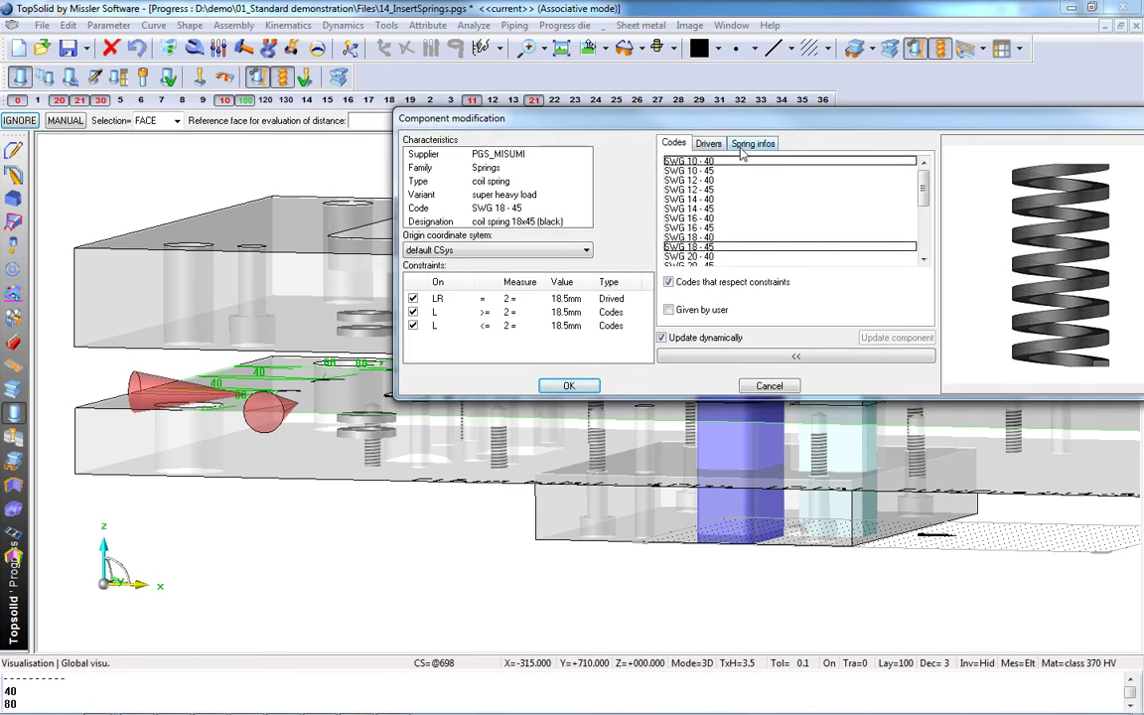
pyautogui.click(743, 145)
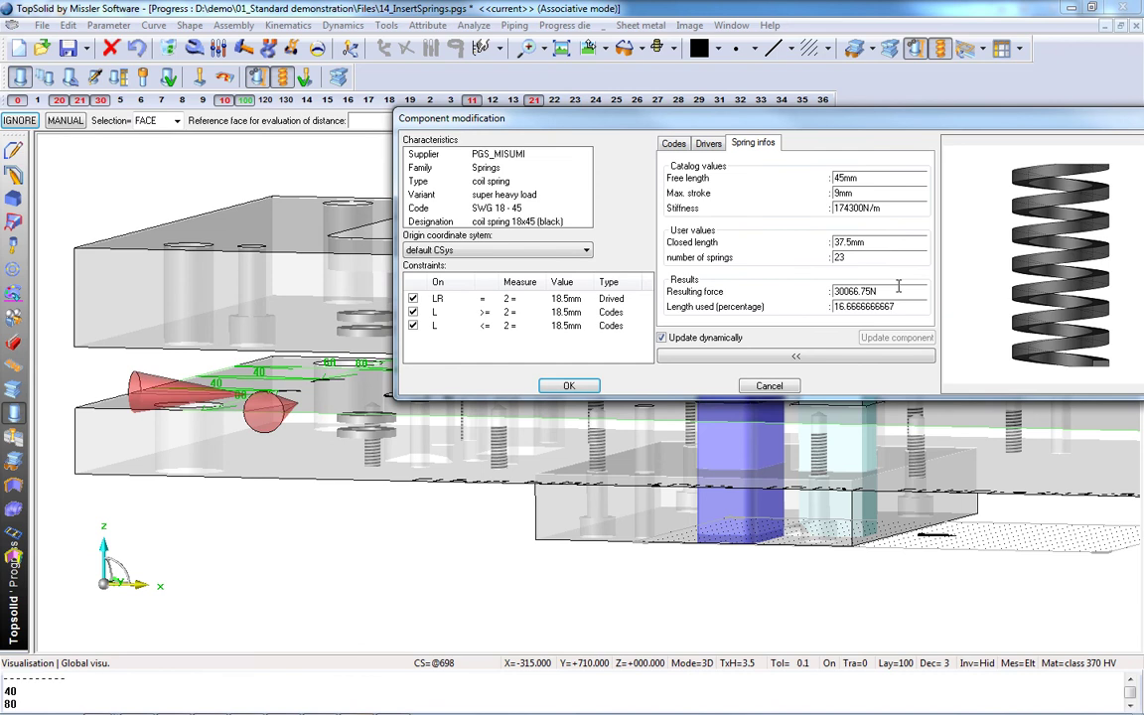
pyautogui.click(571, 387)
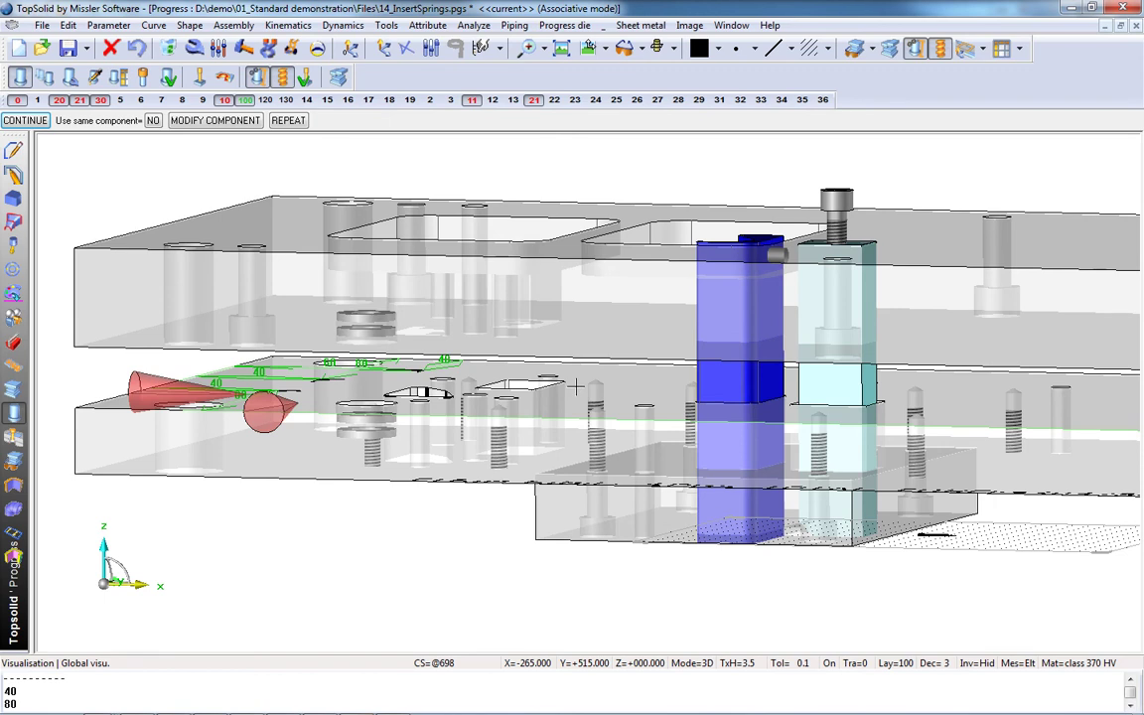
# Step: Hide the top plate to reveal the spring from above
pyautogui.moveTo(573, 387); pyautogui.dragTo(551, 132, button='middle')
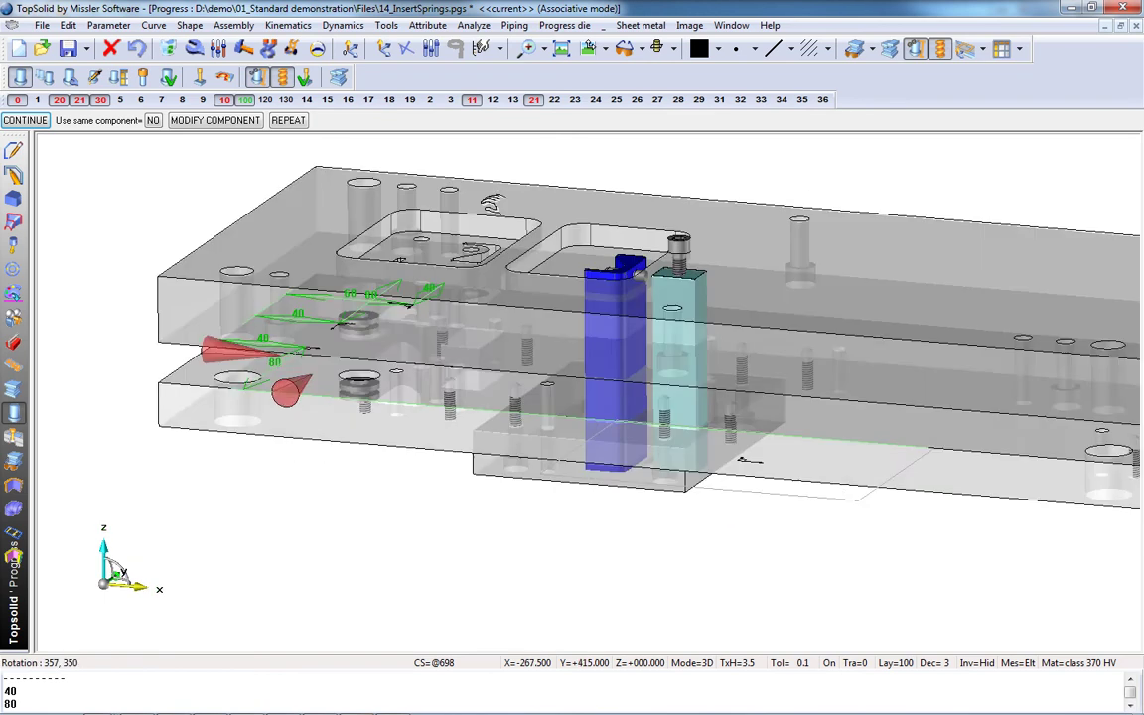
pyautogui.click(560, 47)
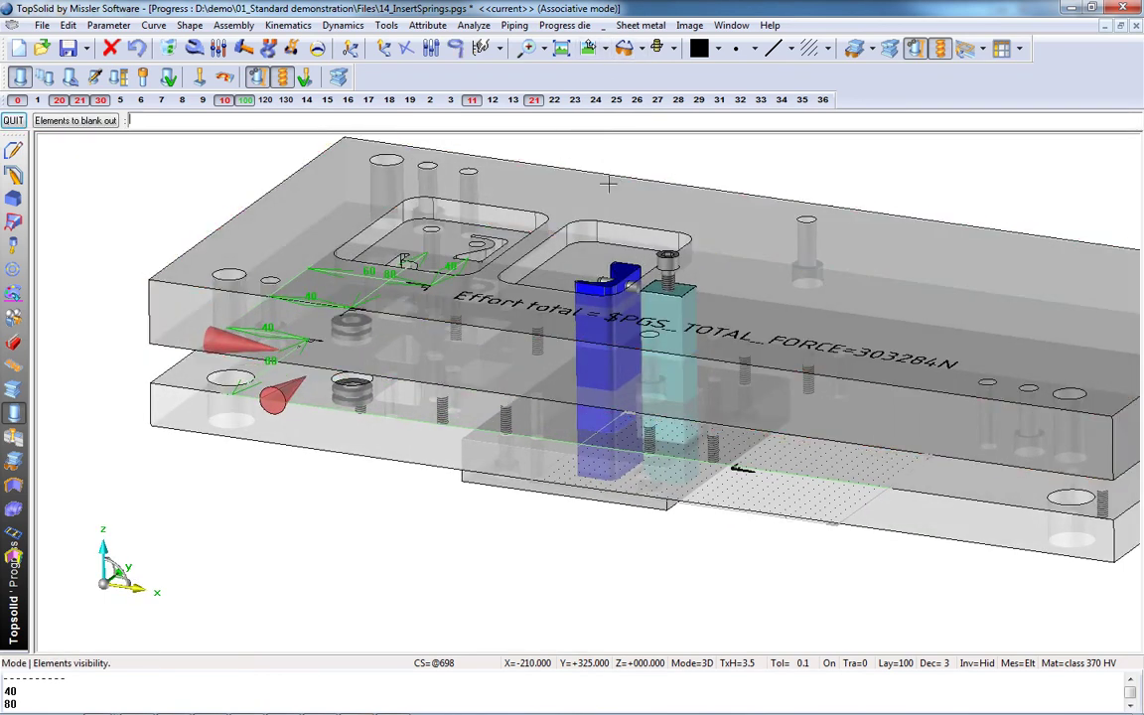
pyautogui.click(389, 315)
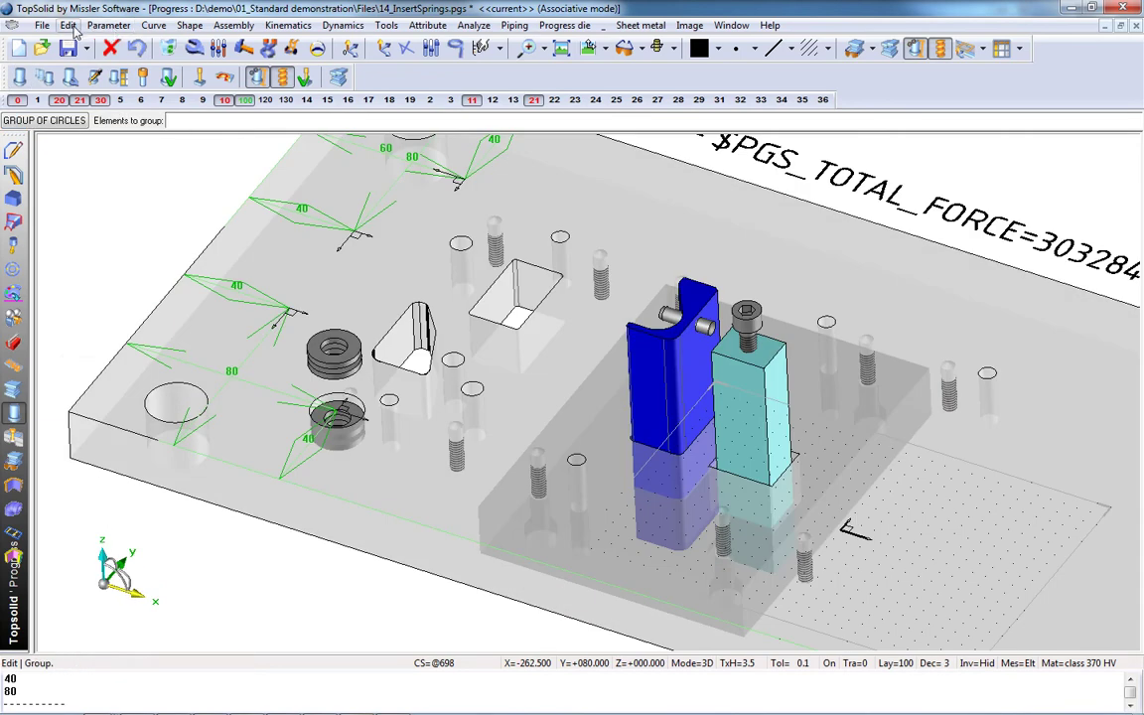
# Step: Repeat the spring group onto the four coordinate-system positions on the plate
pyautogui.click(67, 25)
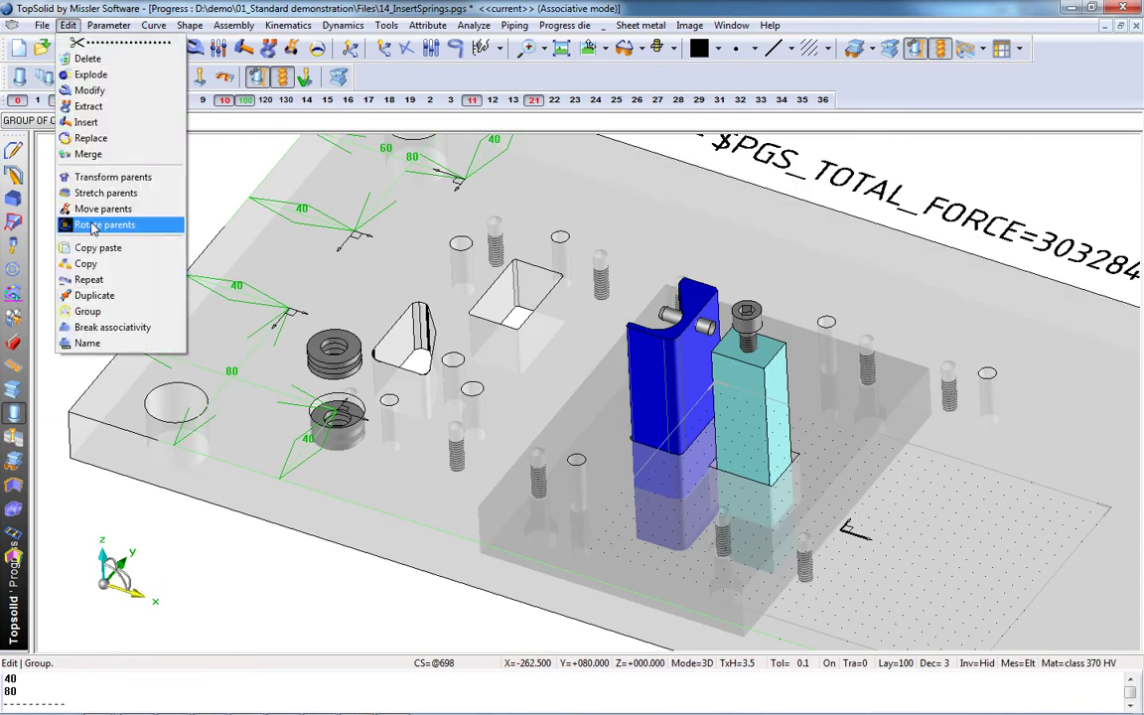
pyautogui.click(90, 282)
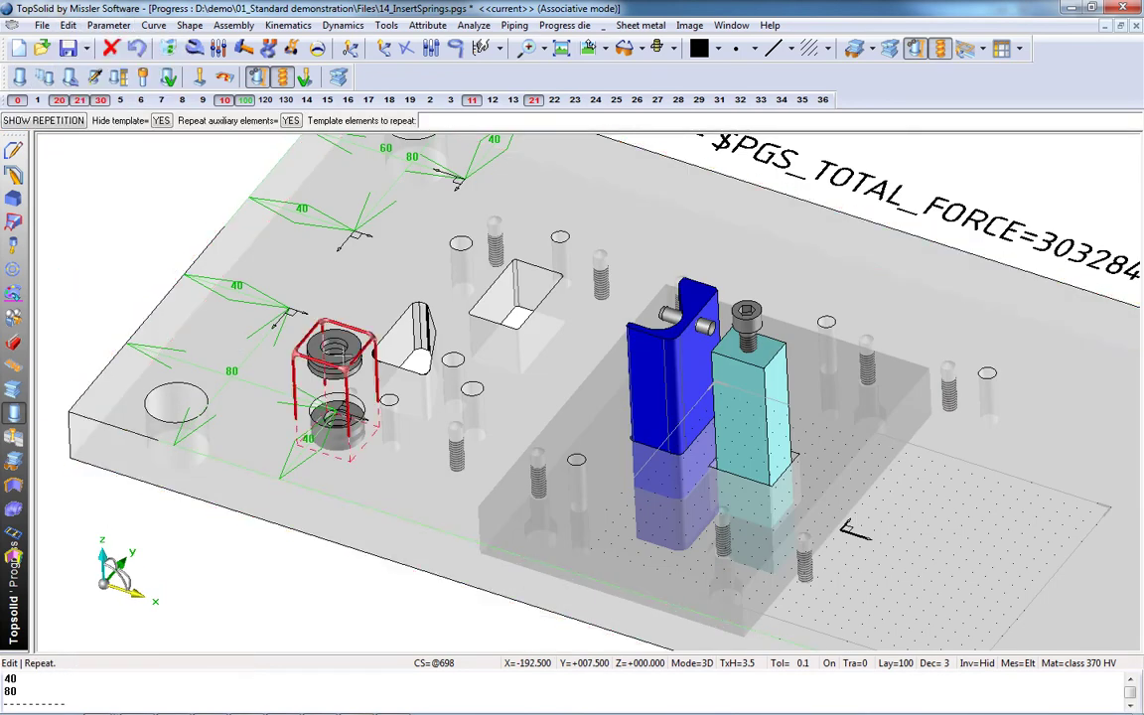
pyautogui.click(335, 383)
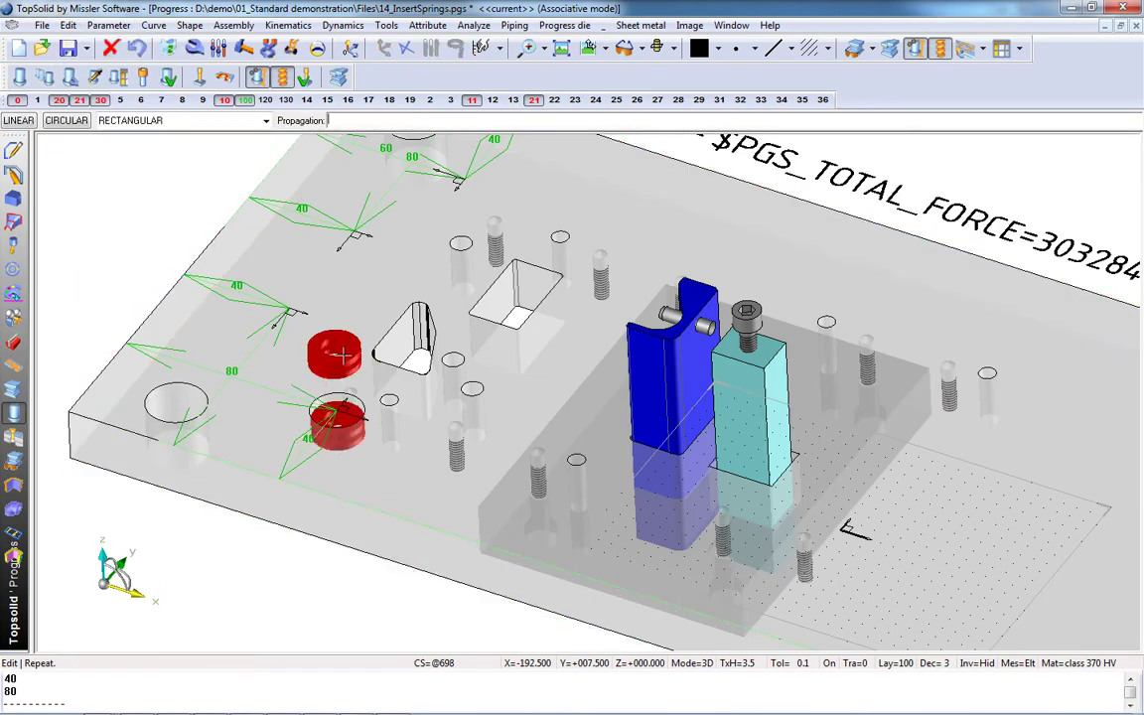
pyautogui.click(139, 120)
pyautogui.click(154, 189)
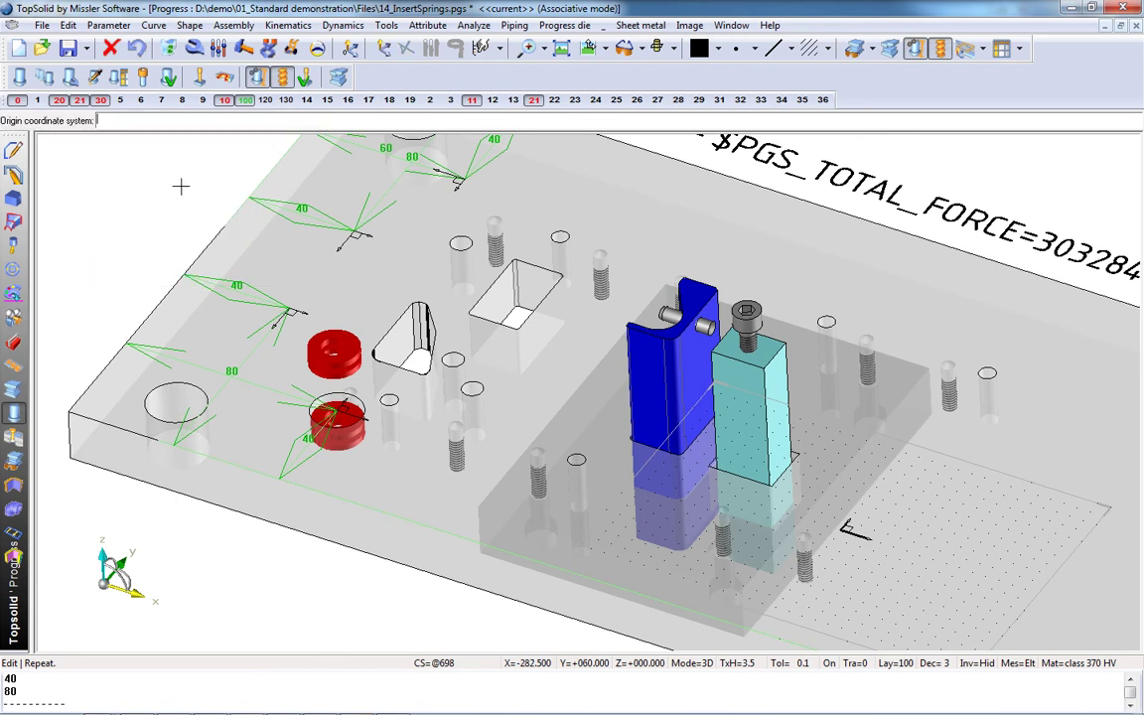
pyautogui.click(352, 418)
pyautogui.click(25, 123)
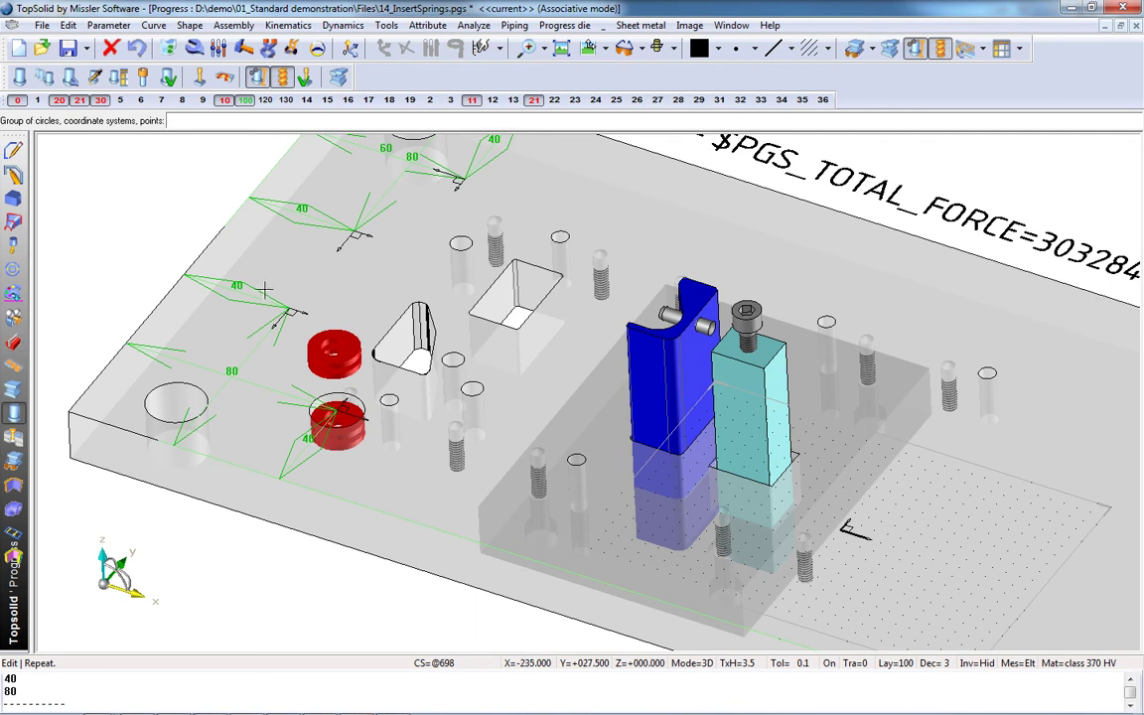
pyautogui.click(287, 307)
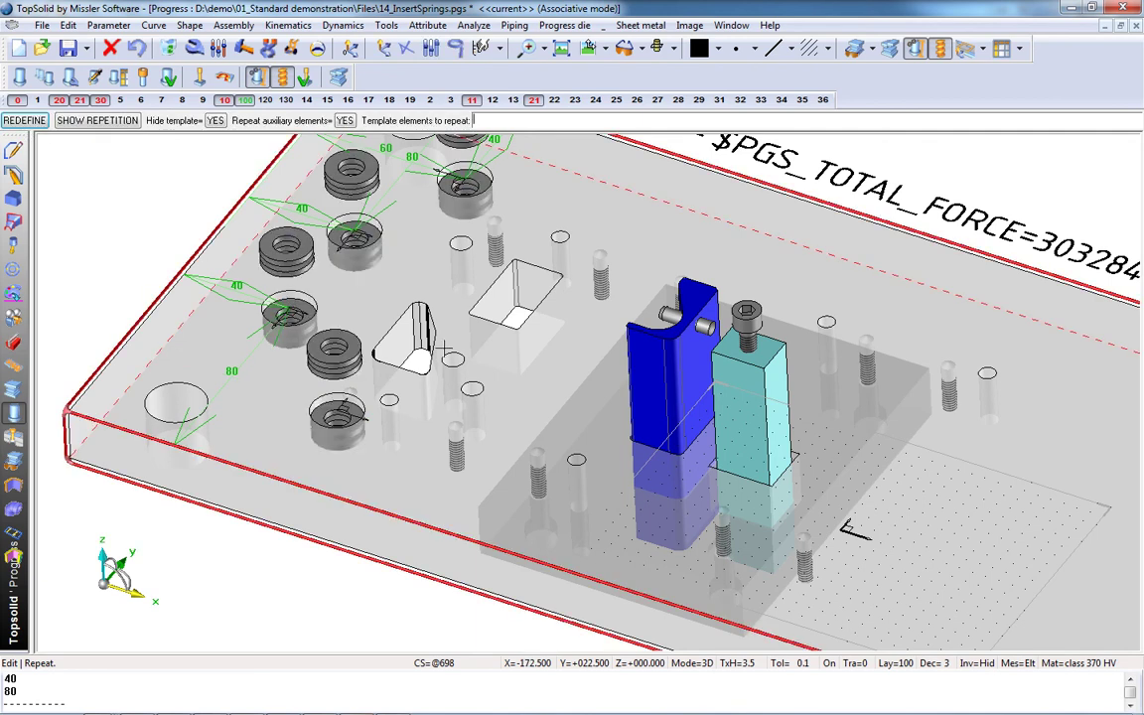
pyautogui.moveTo(444, 348); pyautogui.dragTo(461, 319, button='middle')
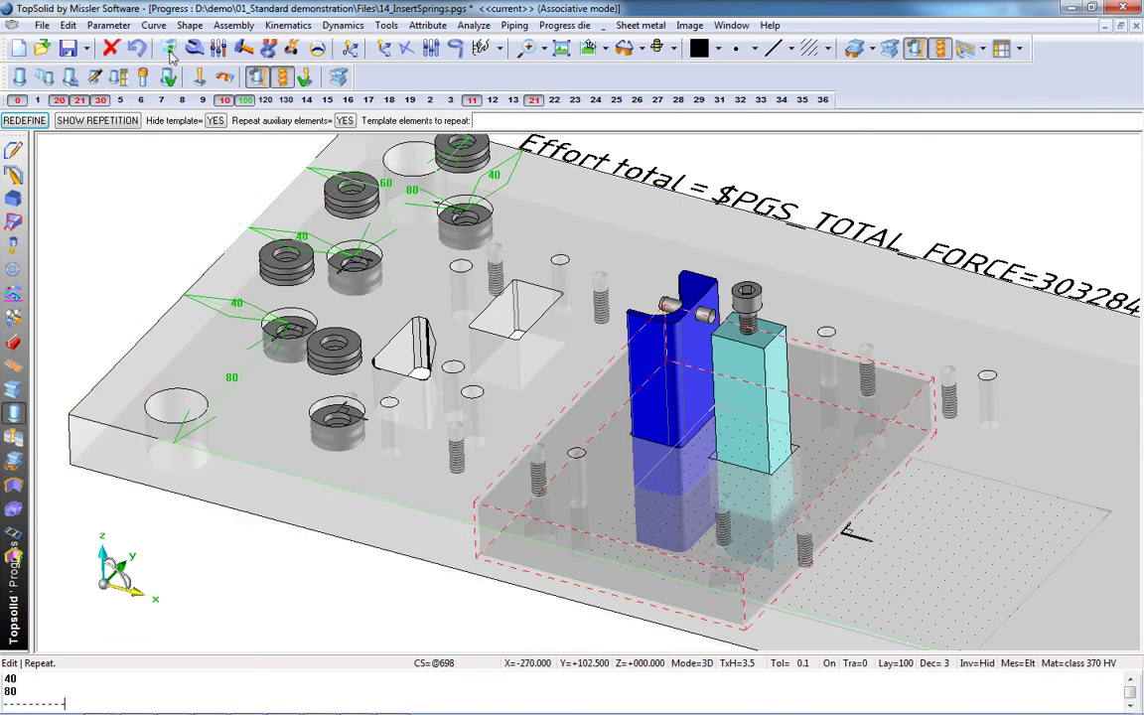
pyautogui.click(20, 78)
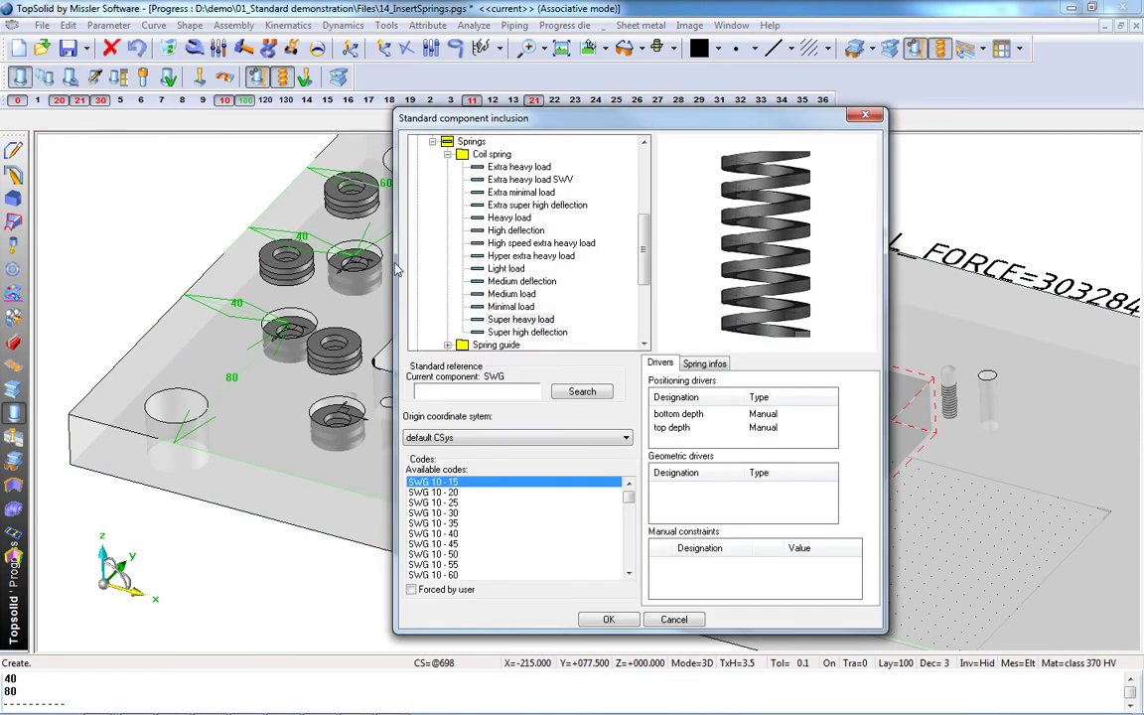
# Step: Select the FIBRO shoulder bolt under PGS_FIBRO > Fixing > Screw in the catalogue
pyautogui.click(433, 142)
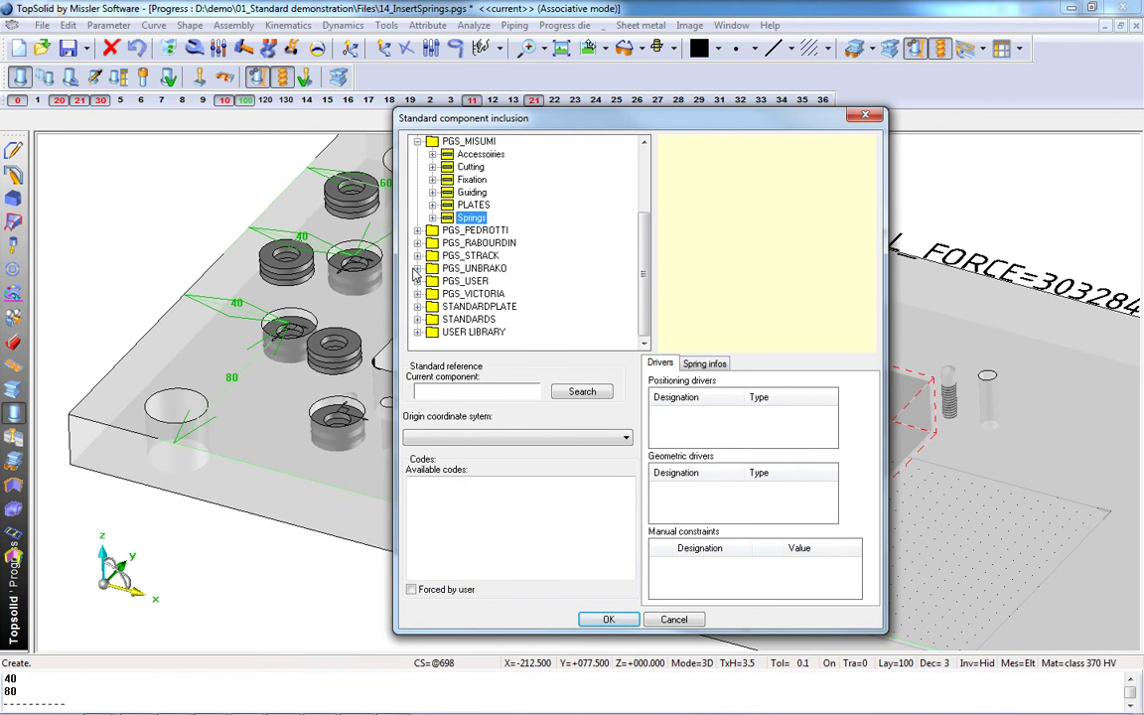
pyautogui.scroll(2, 416, 275)
pyautogui.click(418, 168)
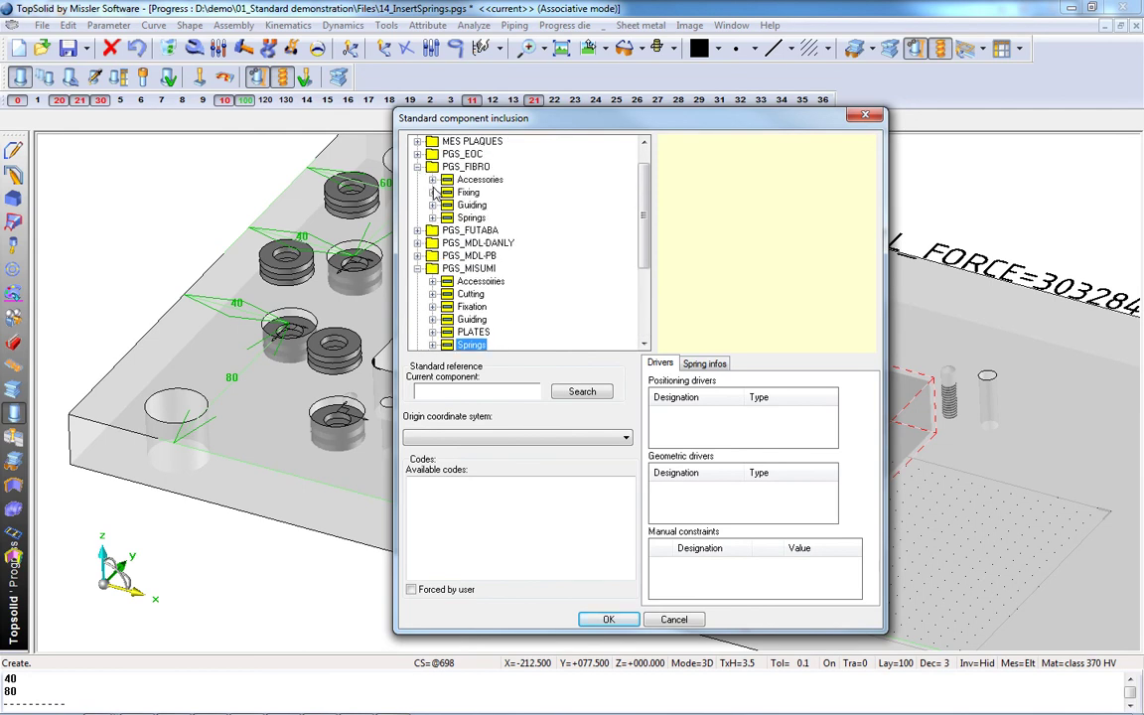
pyautogui.click(433, 191)
pyautogui.click(448, 217)
pyautogui.click(501, 243)
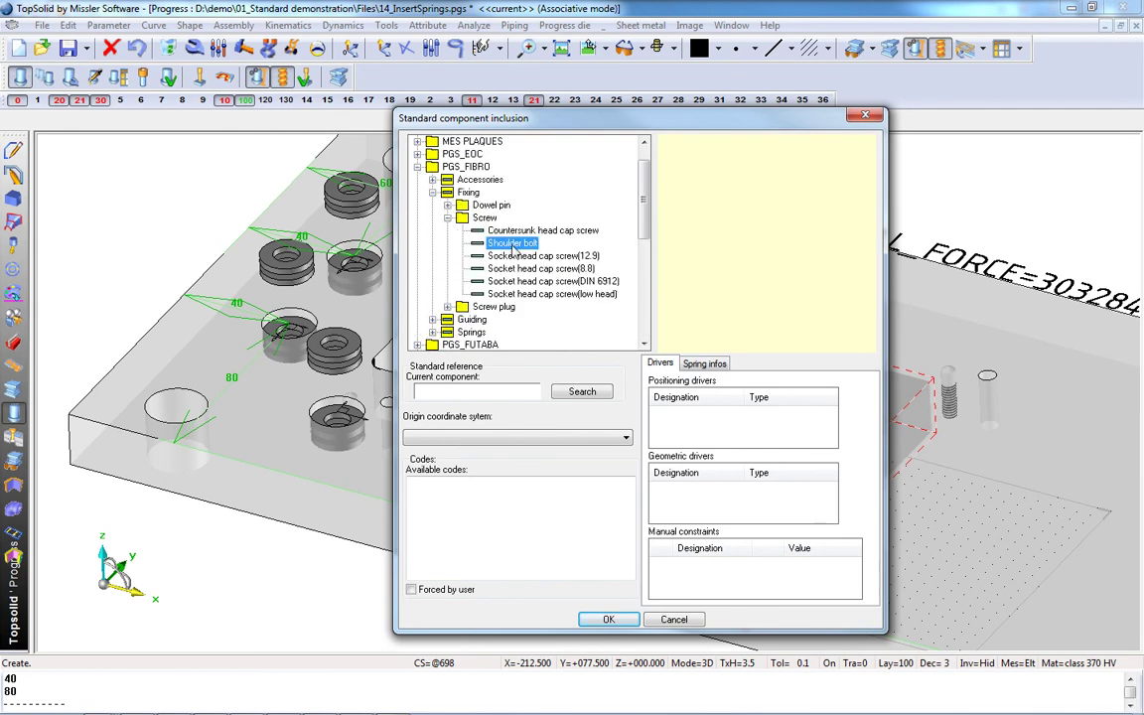
# Step: Insert the shoulder bolt with the default stroke, aligned on the front spring circle
pyautogui.click(610, 618)
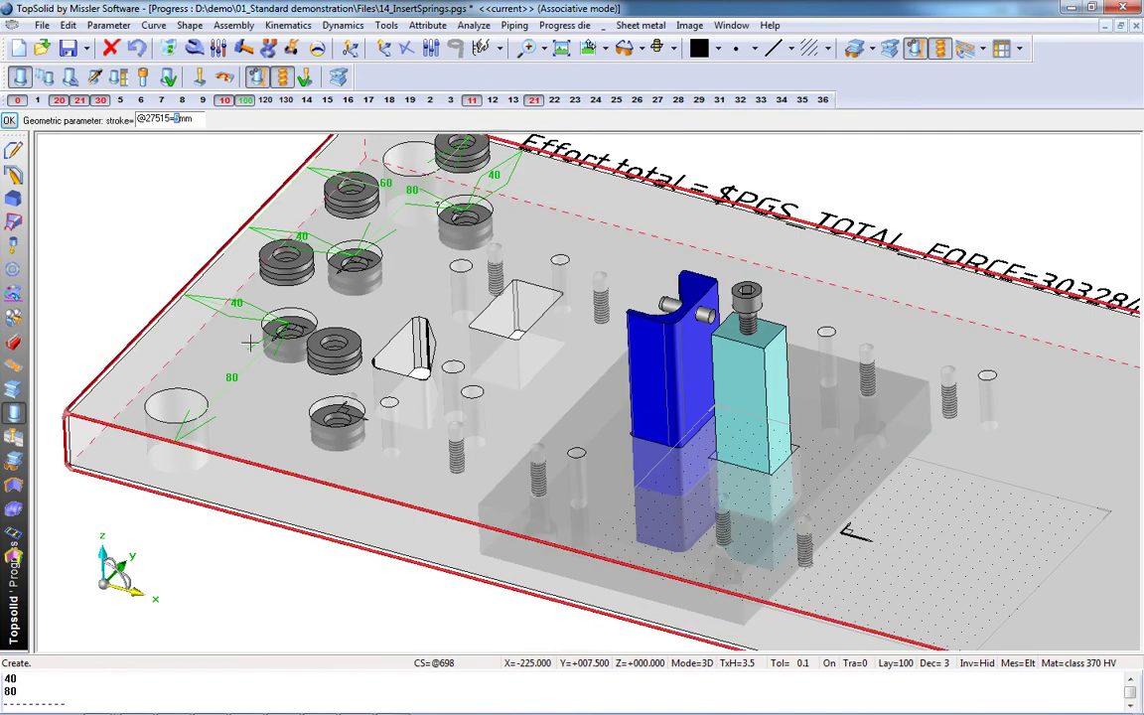
pyautogui.press('Return')
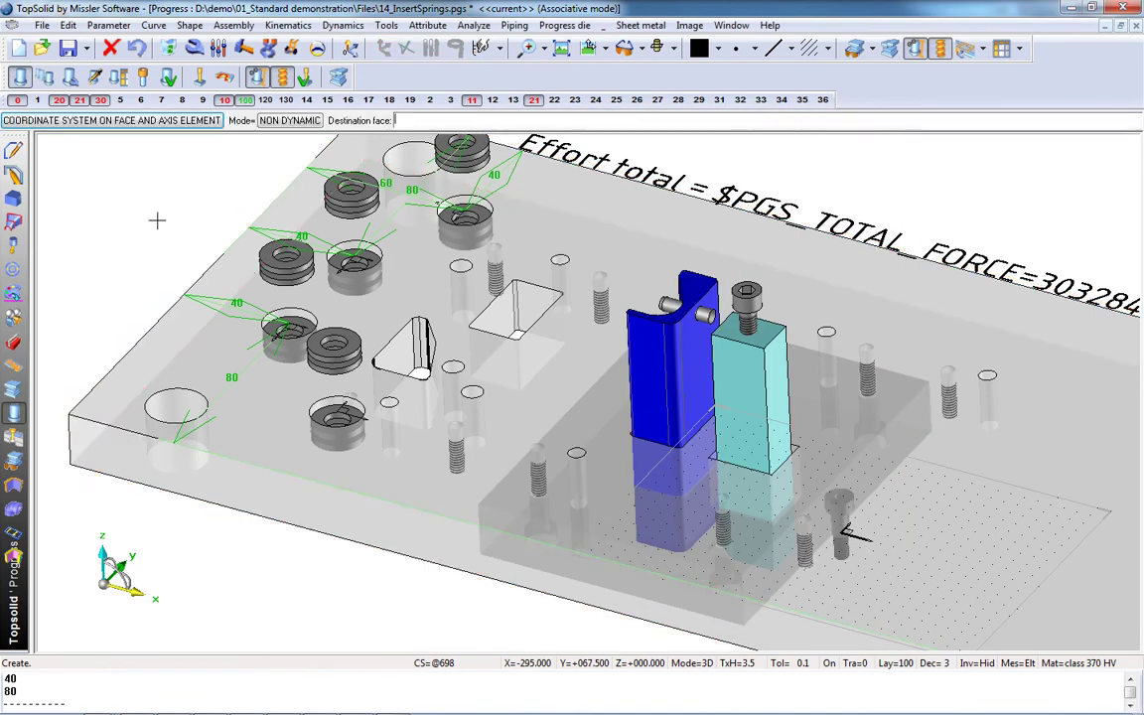
pyautogui.scroll(1, 256, 446)
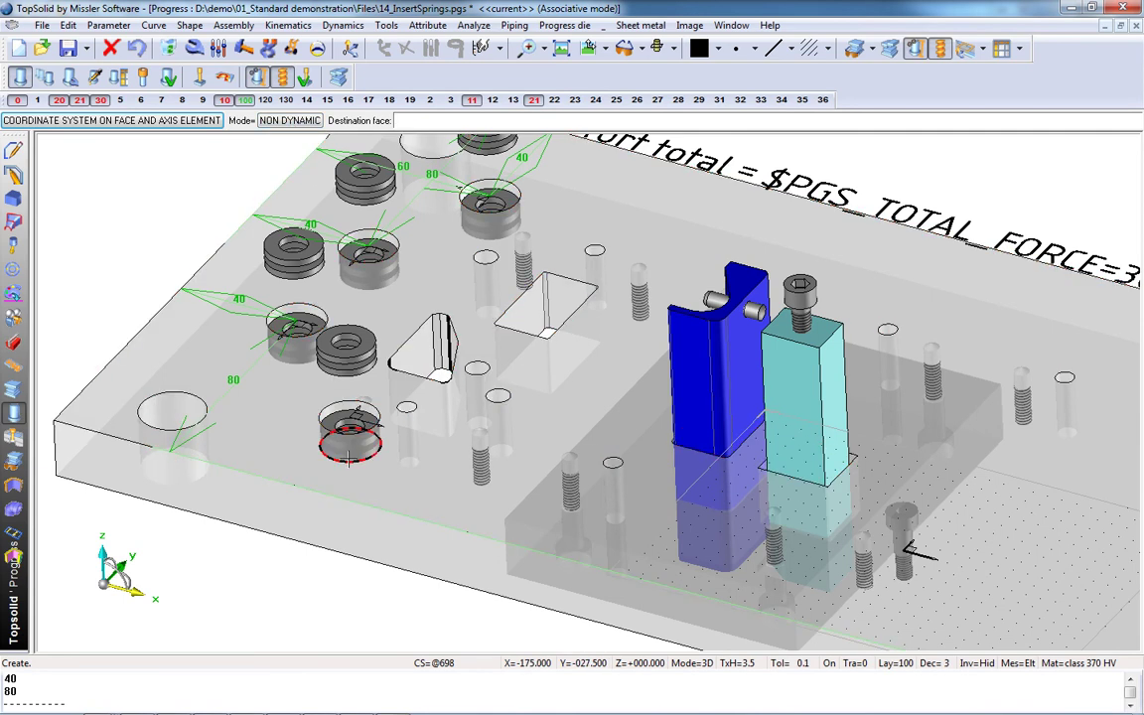
pyautogui.click(348, 457)
pyautogui.click(348, 457)
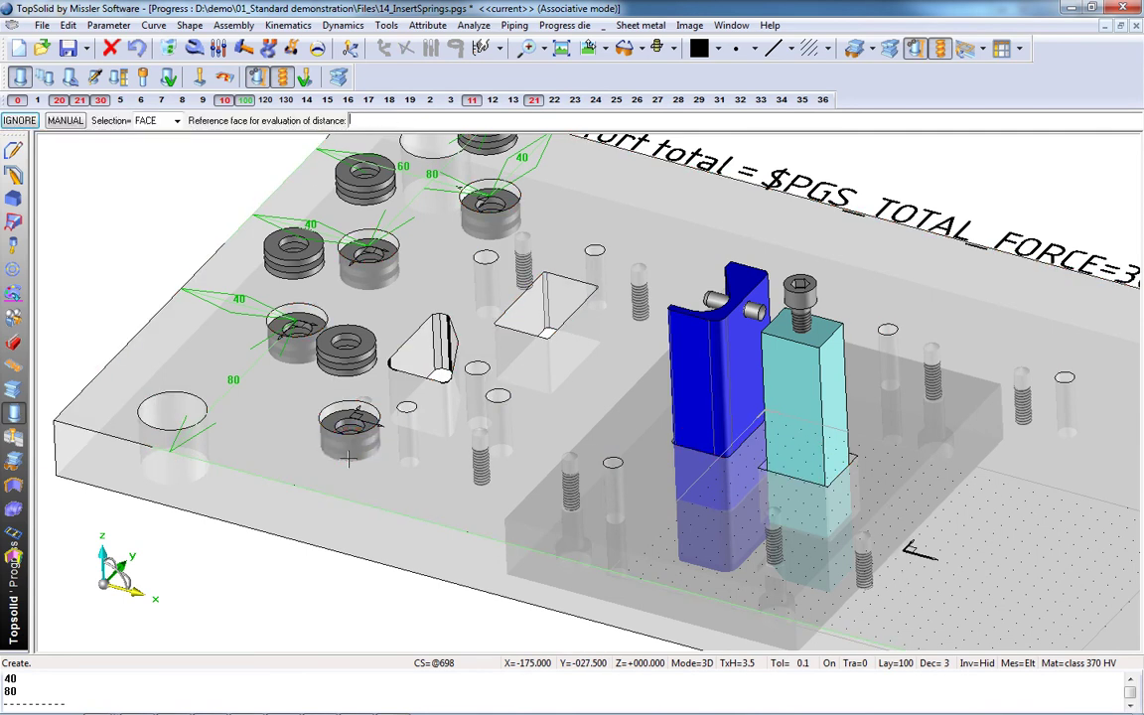
pyautogui.scroll(-3, 348, 456)
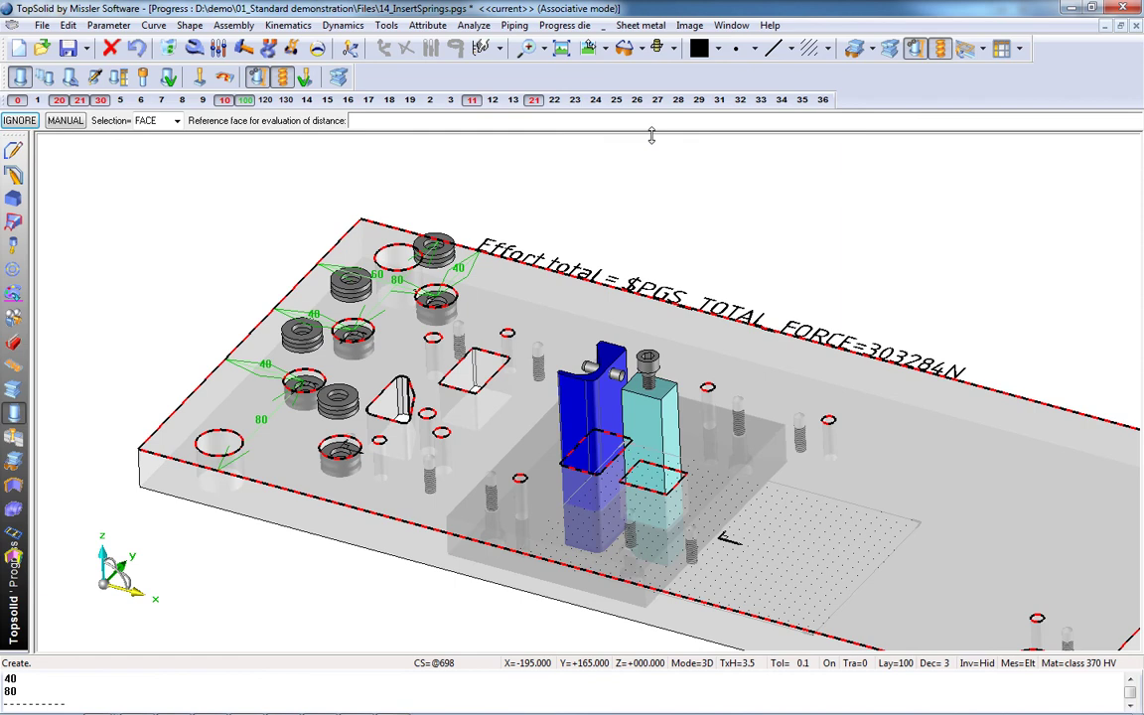
# Step: Show the upper plate again through the Visualization settings
pyautogui.click(852, 50)
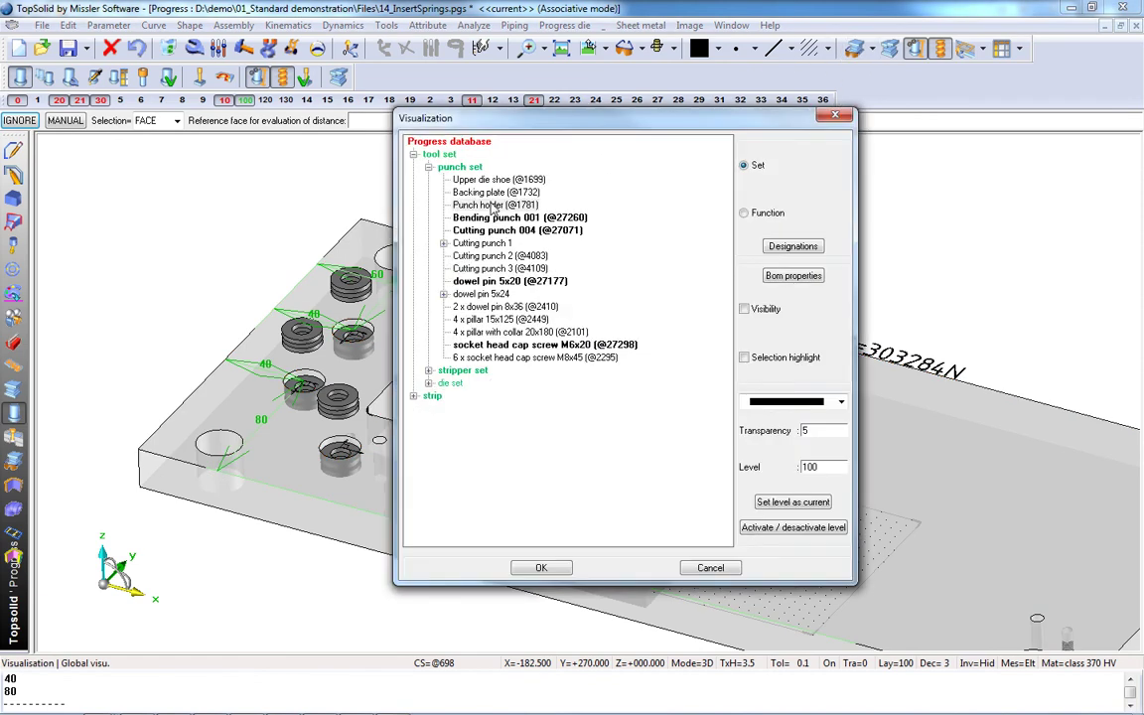
pyautogui.click(541, 567)
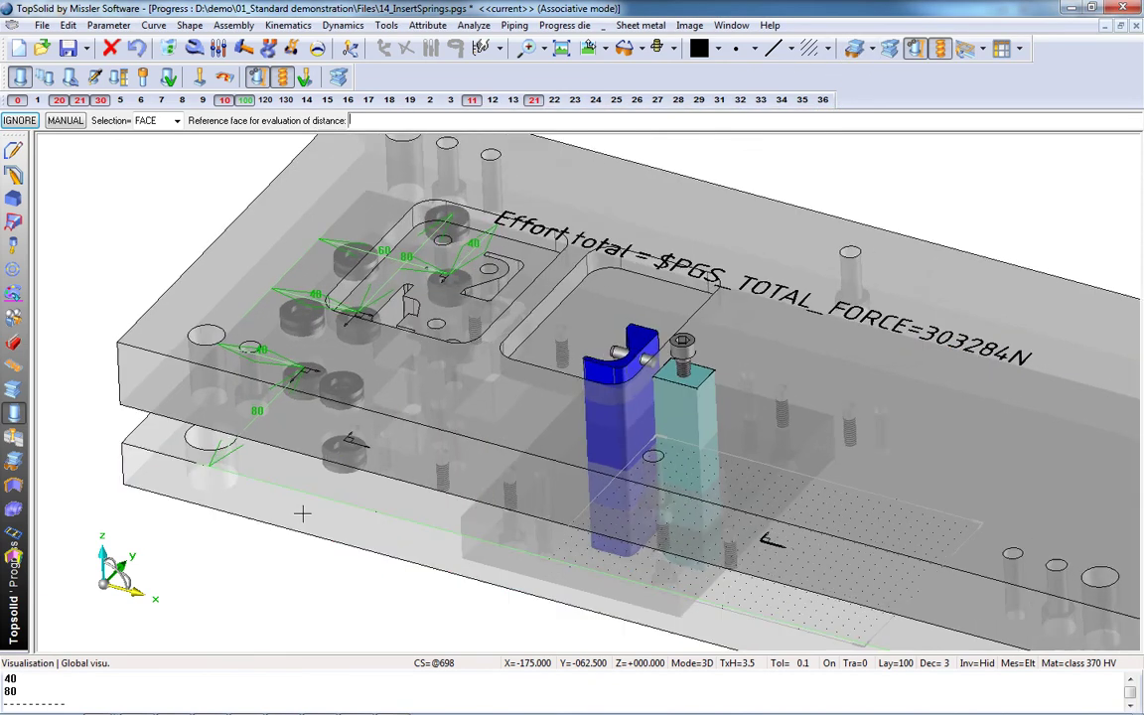
pyautogui.scroll(2, 367, 378)
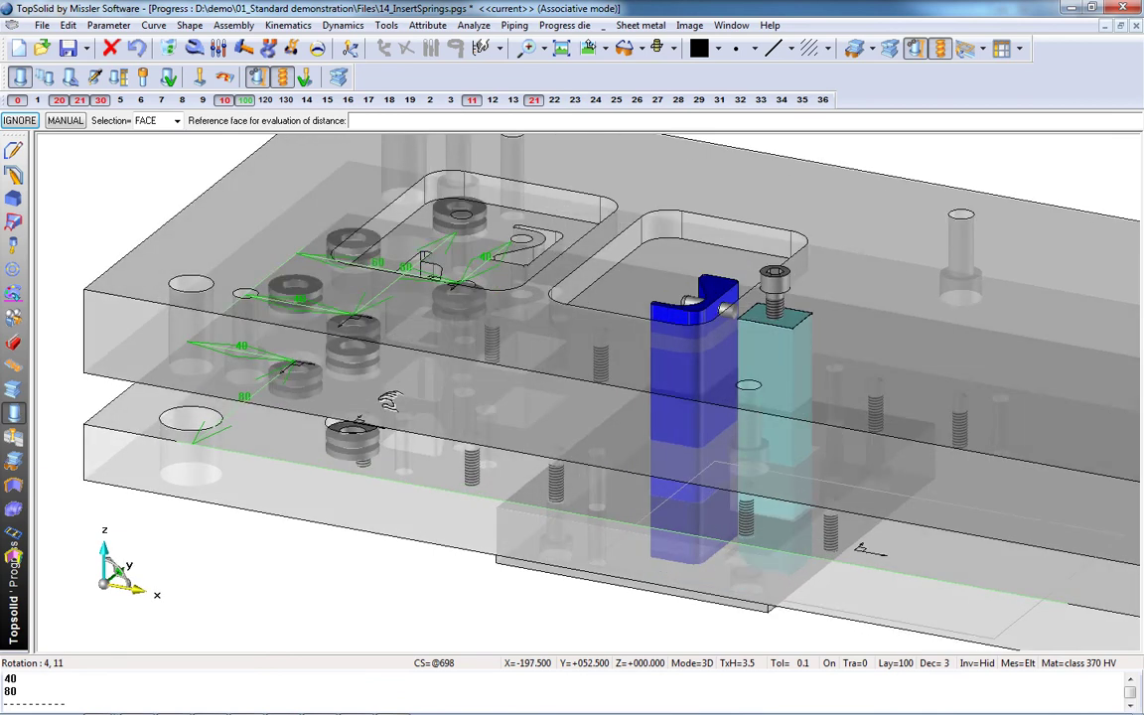
pyautogui.scroll(2, 357, 373)
# Step: Check the 8x50 shoulder bolt through the front spring in side view and accept it
pyautogui.click(354, 345)
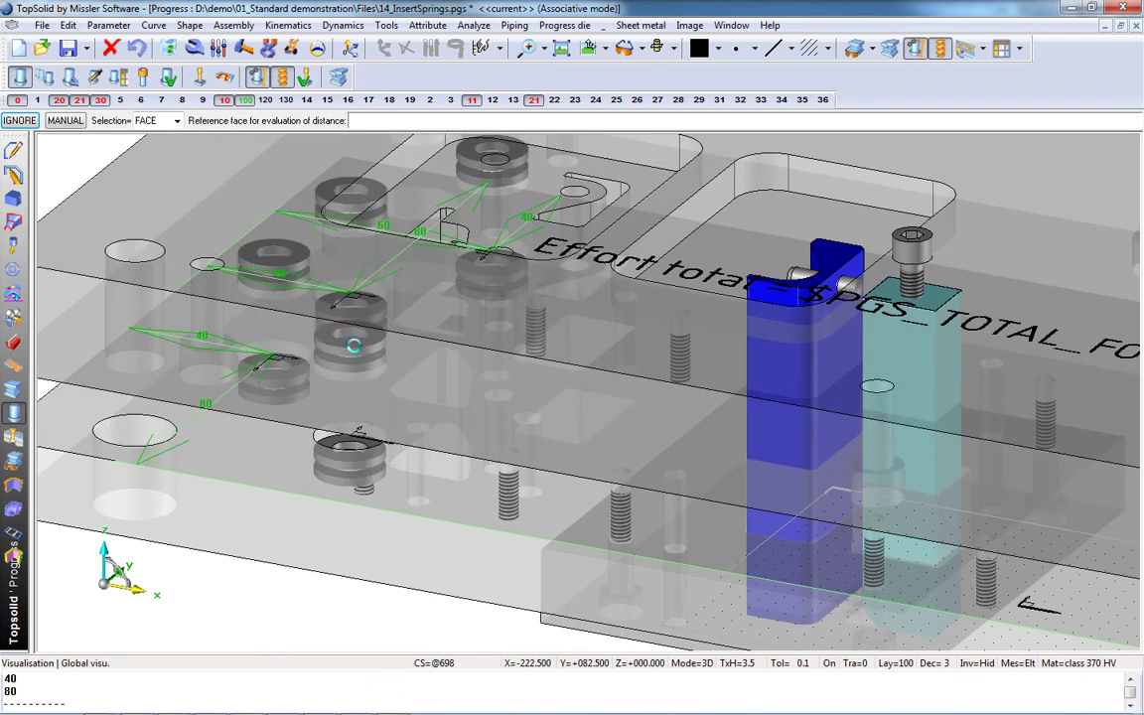
pyautogui.moveTo(568, 482); pyautogui.dragTo(567, 454, button='middle')
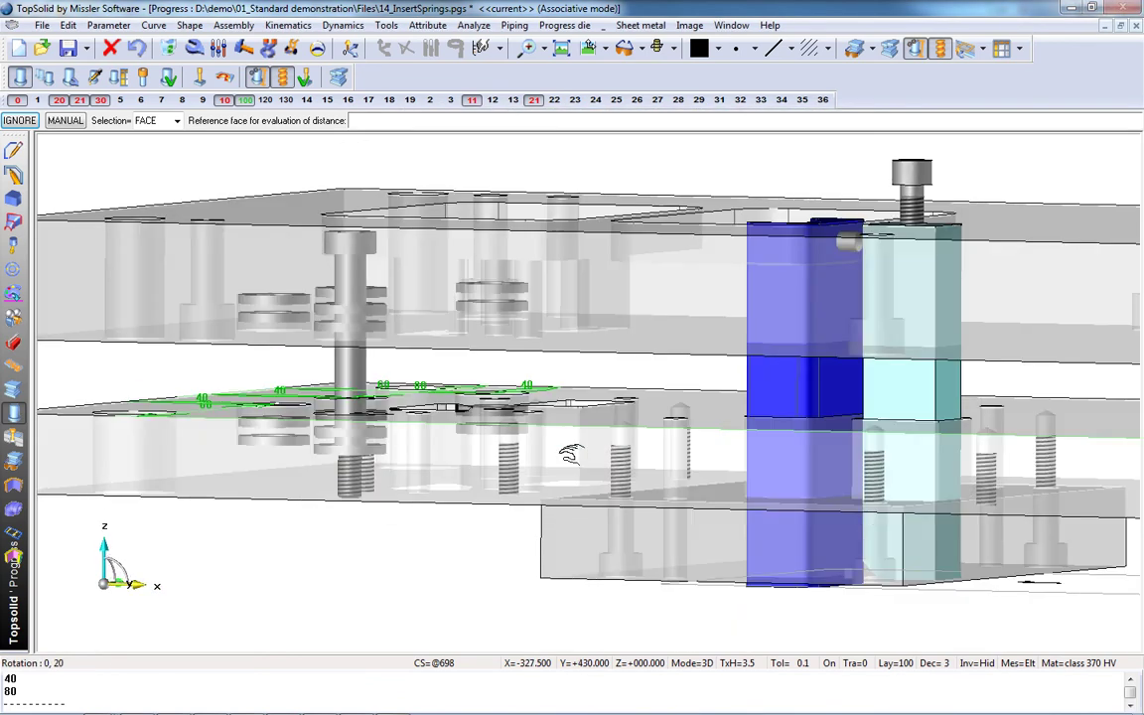
pyautogui.click(569, 387)
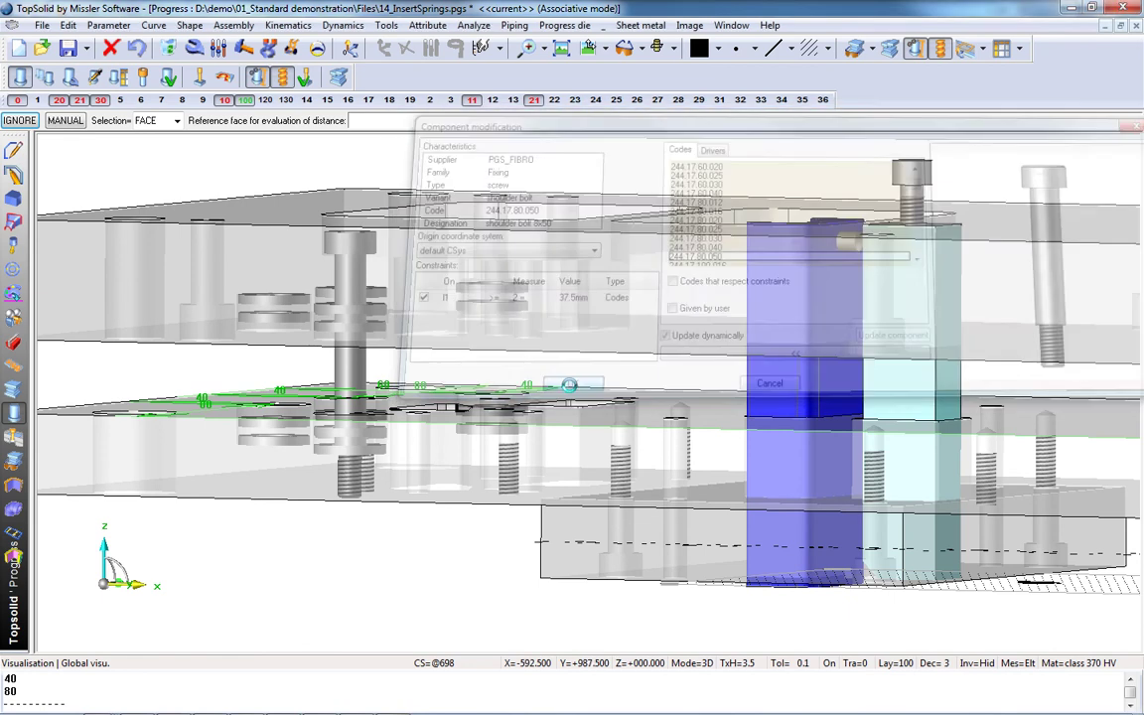
pyautogui.moveTo(472, 365)
pyautogui.mouseDown(button='middle')
pyautogui.moveTo(453, 338)
pyautogui.moveTo(424, 339)
pyautogui.moveTo(400, 392)
pyautogui.mouseUp(button='middle')
pyautogui.scroll(-3, 266, 300)
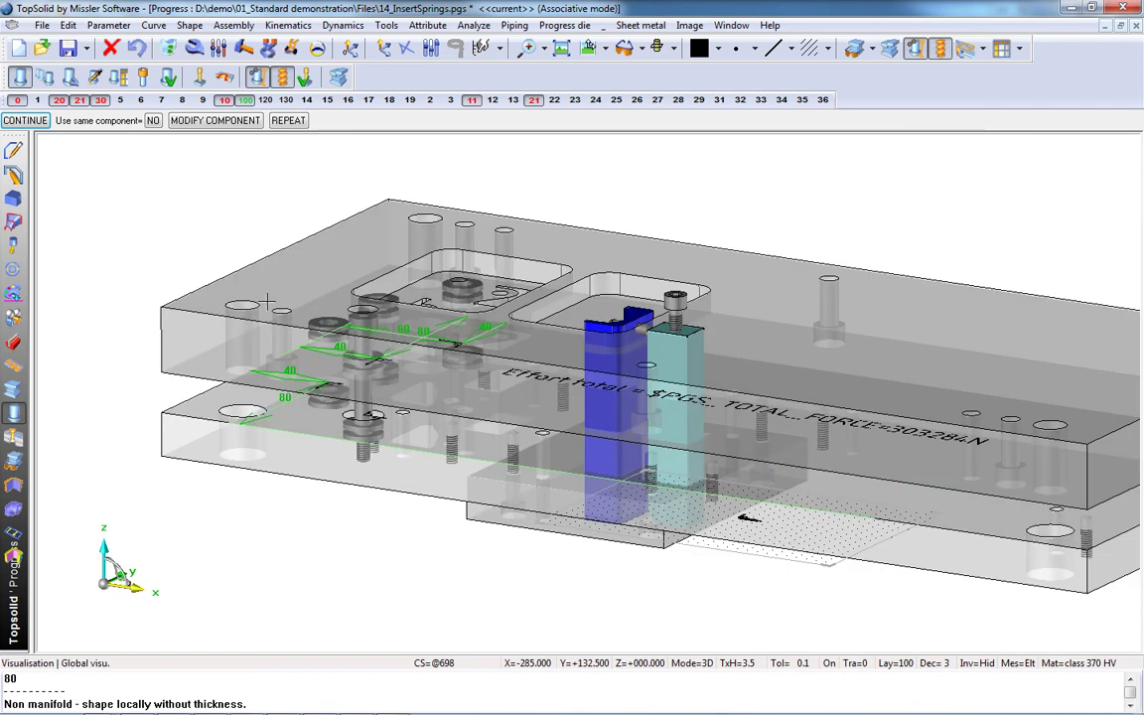